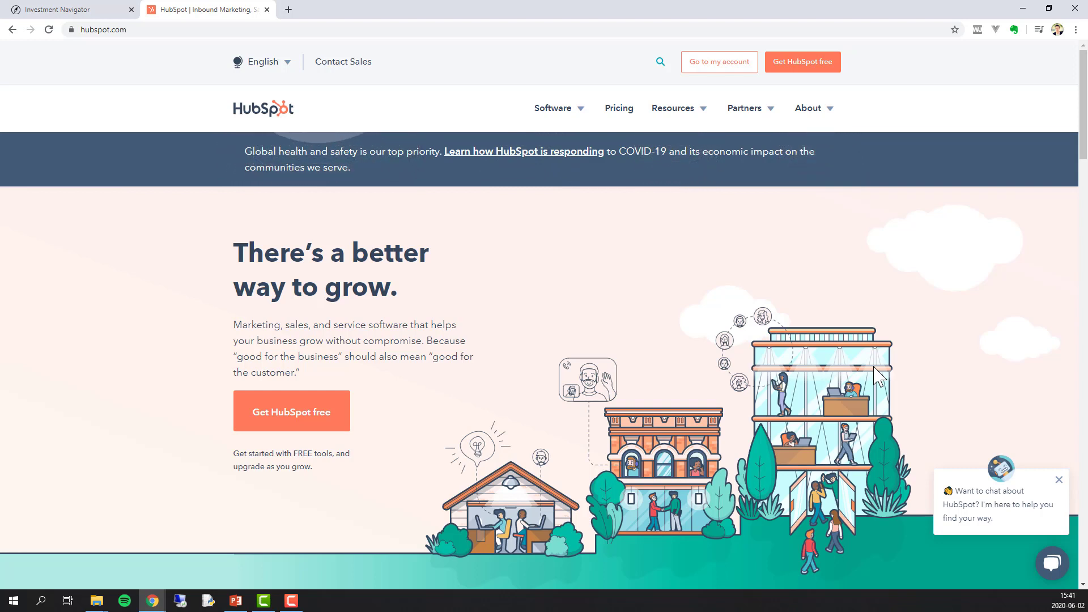
- Go to HubSpot's Get Started page from Get HubSpot free and choose Get free CRM
left_click(800, 62)
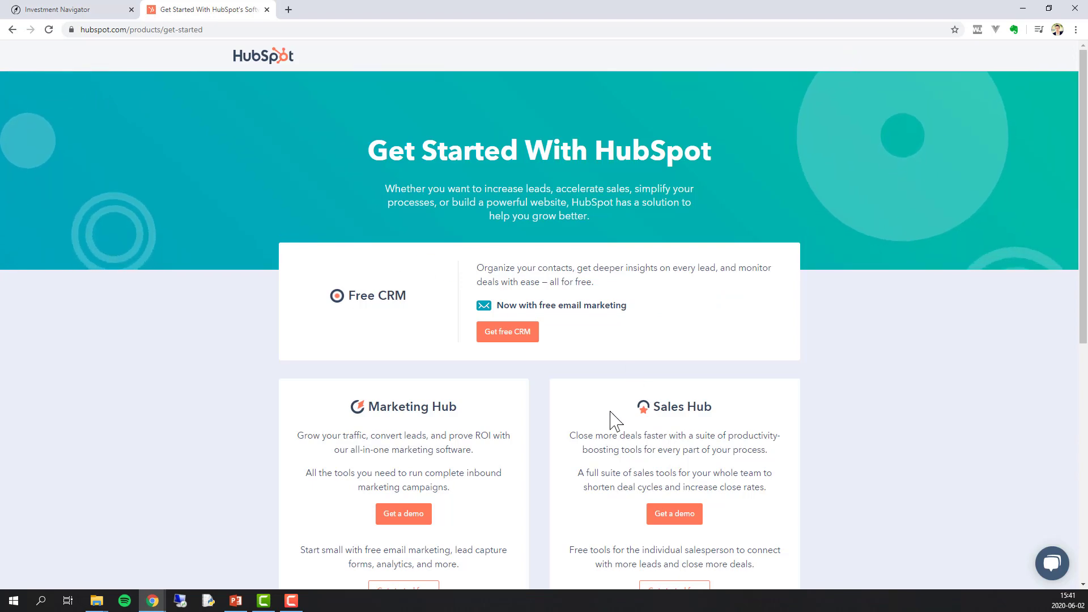
scroll(556, 459, "down", 3)
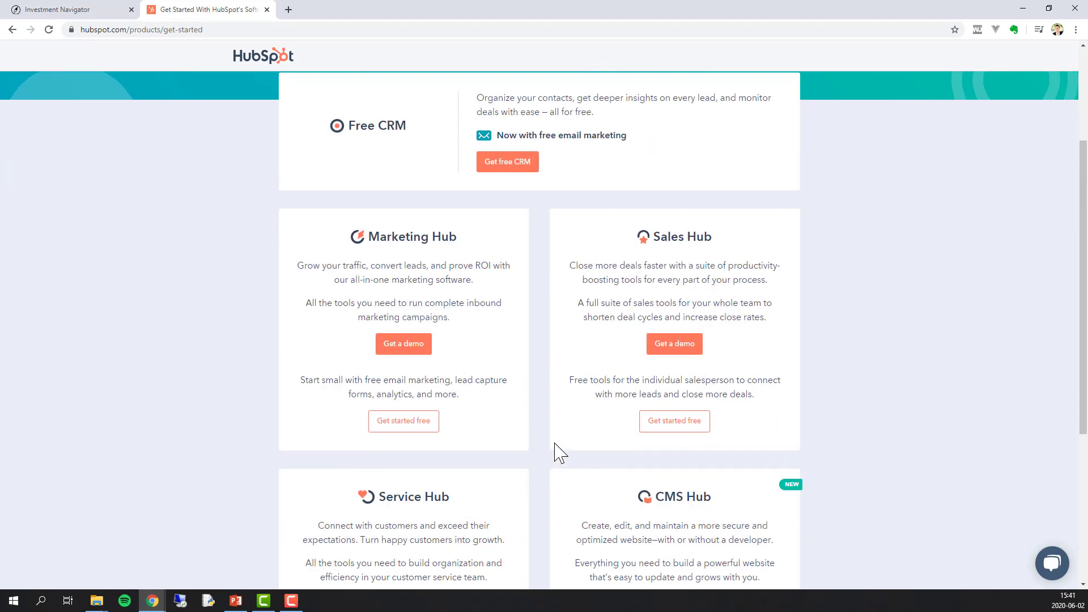
scroll(555, 448, "up", 3)
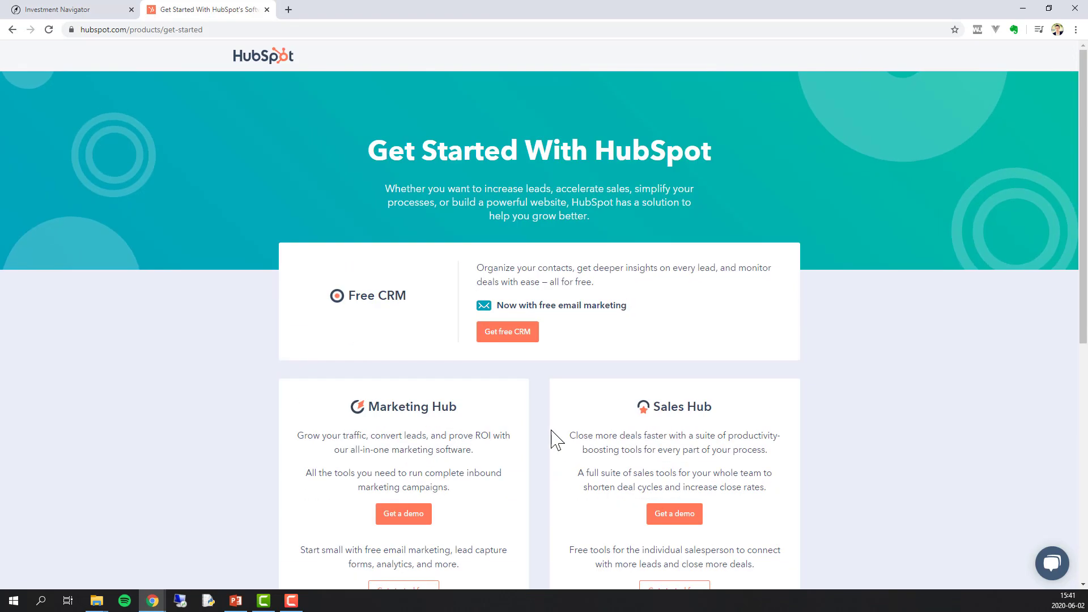
left_click(519, 340)
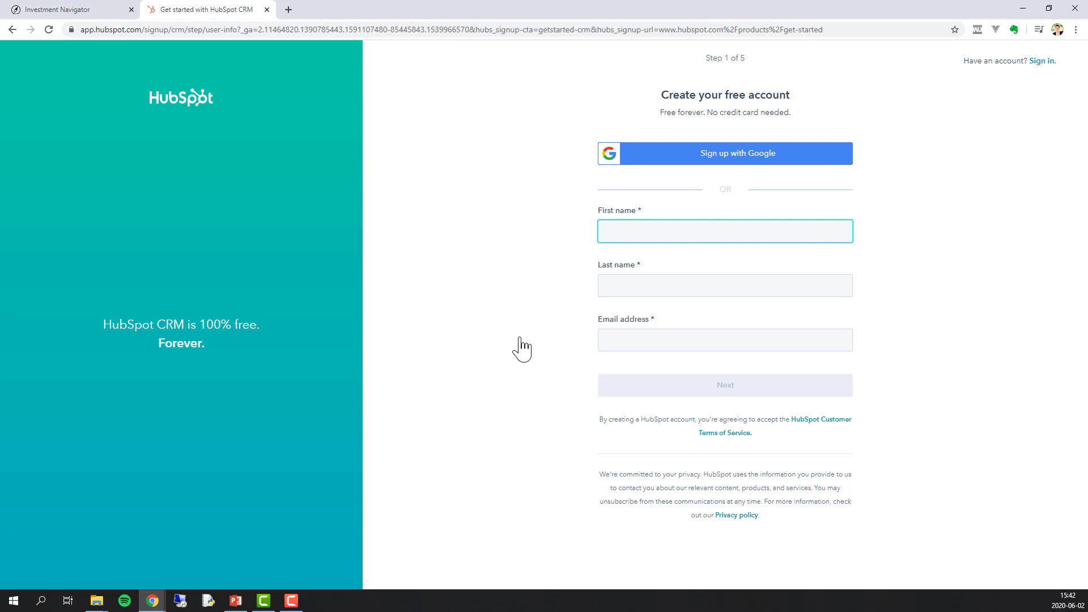
- Enter the account holder's first name, last name and e-mail address, then submit them
key("Tab")
key("Tab")
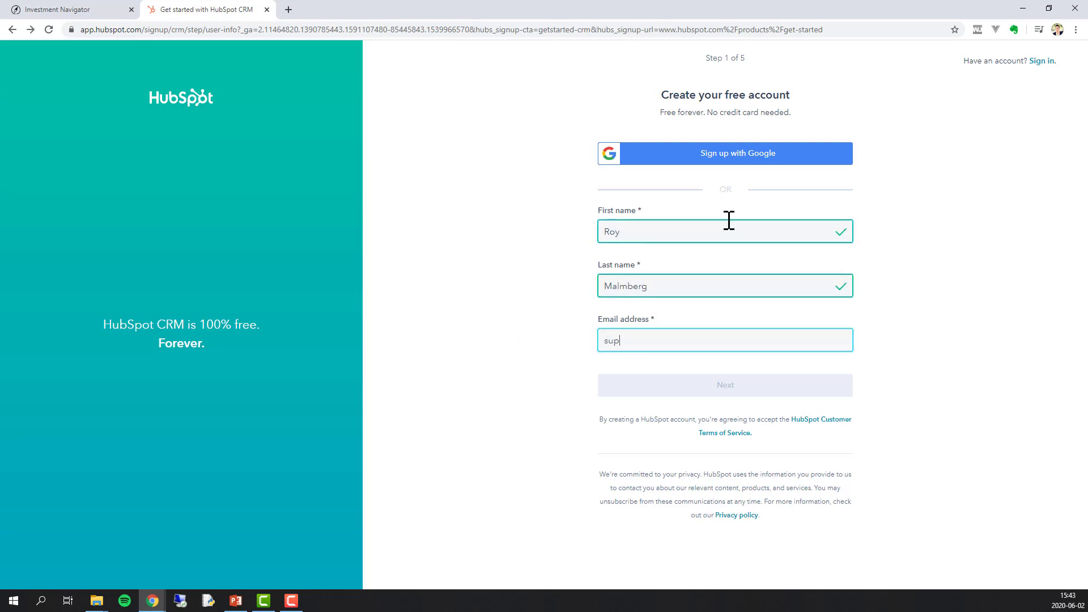
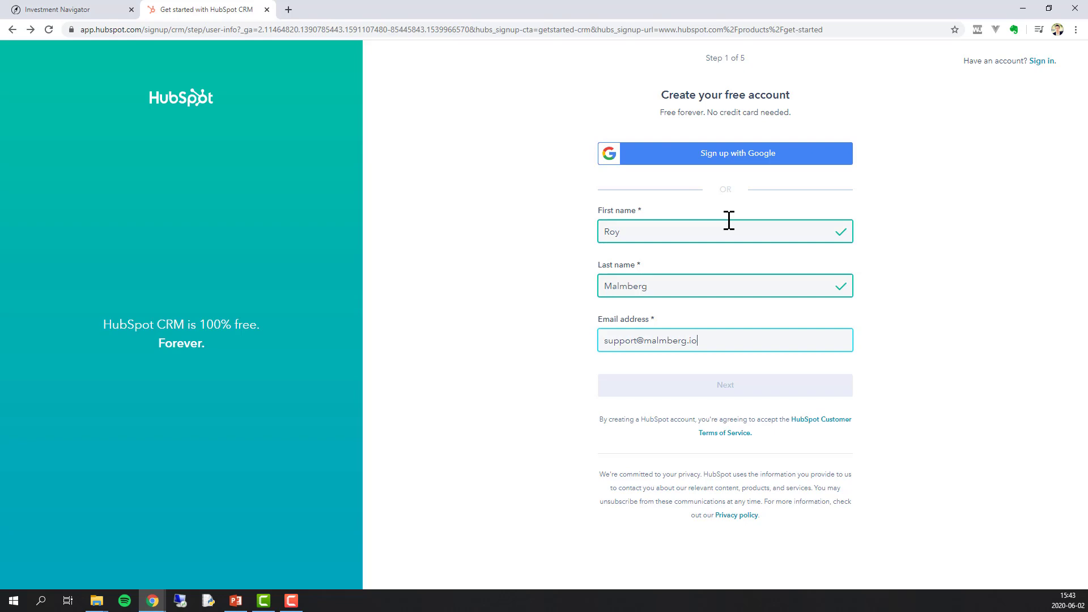
left_click(744, 390)
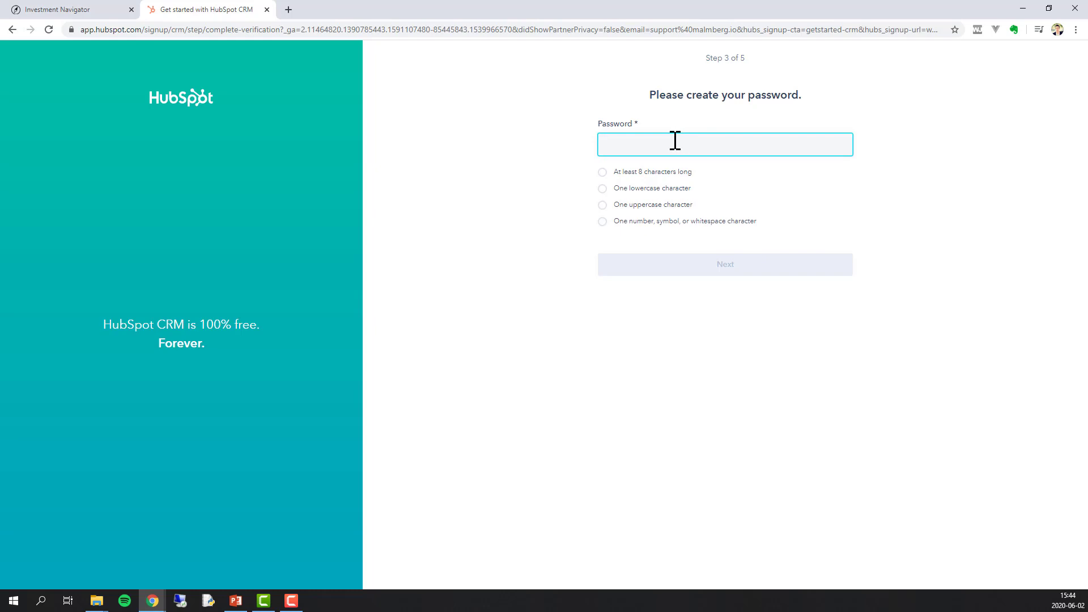
- Paste the account password and confirm the company domain and name
key("ctrl+v")
left_click(692, 268)
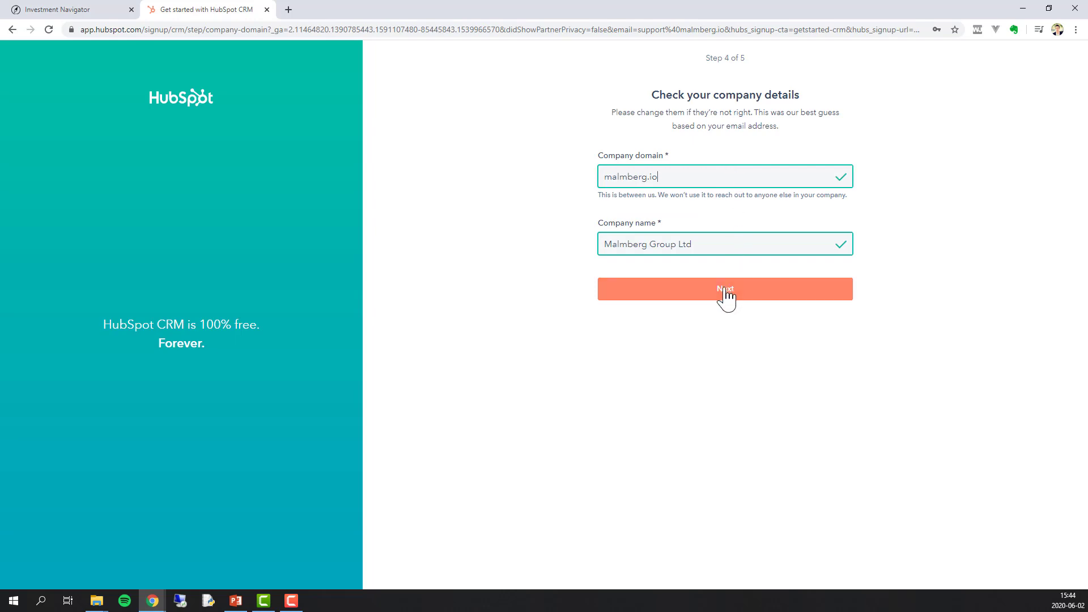
left_click(726, 292)
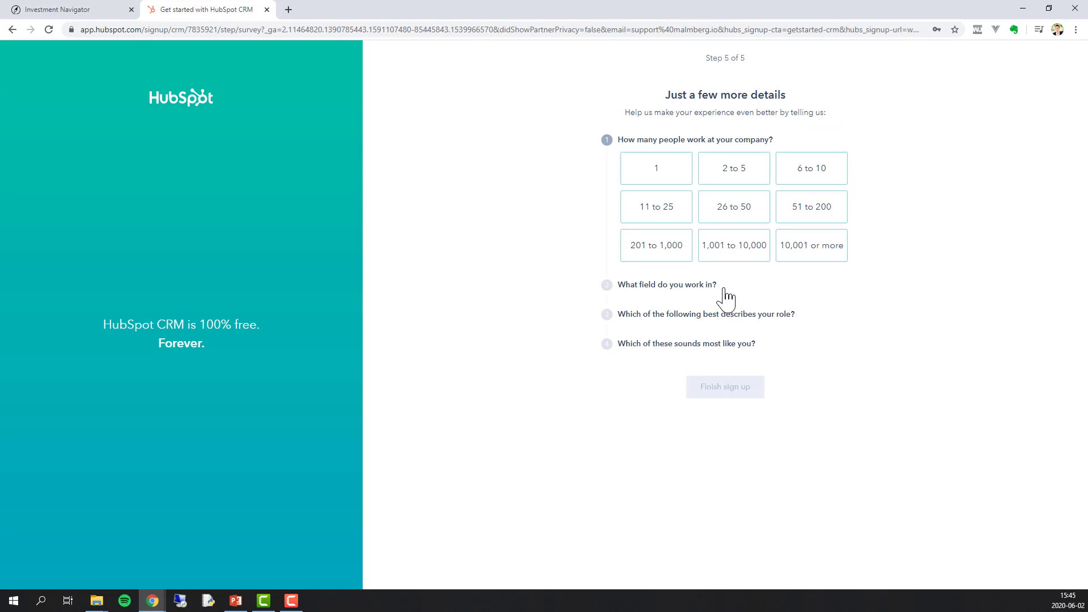
- Answer the survey (10 people, Administration / Operations, Director / Manager, pretty well) and finish sign-up
left_click(799, 169)
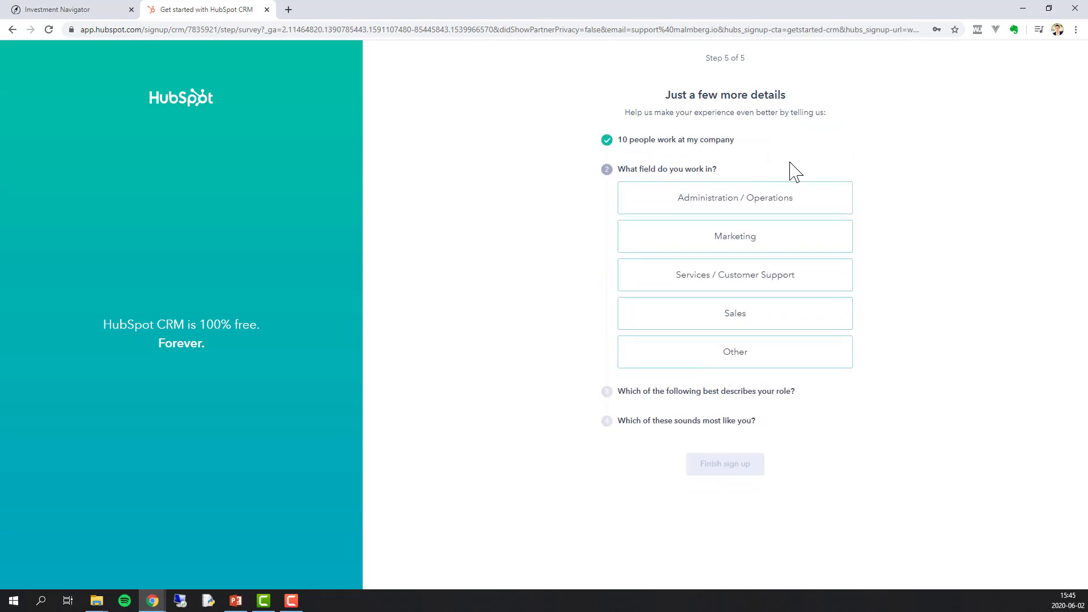
left_click(774, 195)
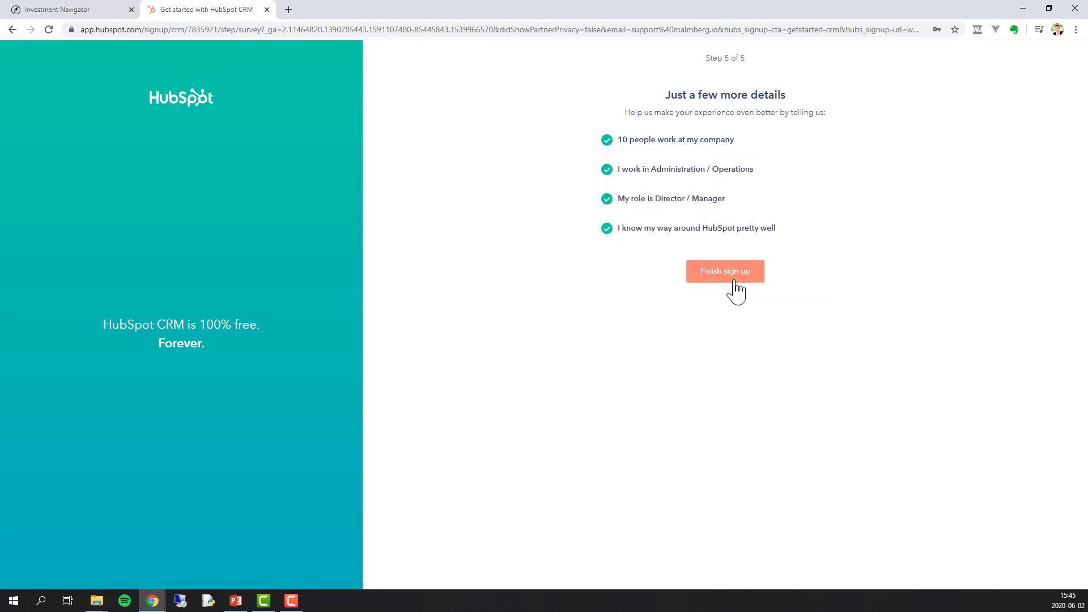
left_click(735, 284)
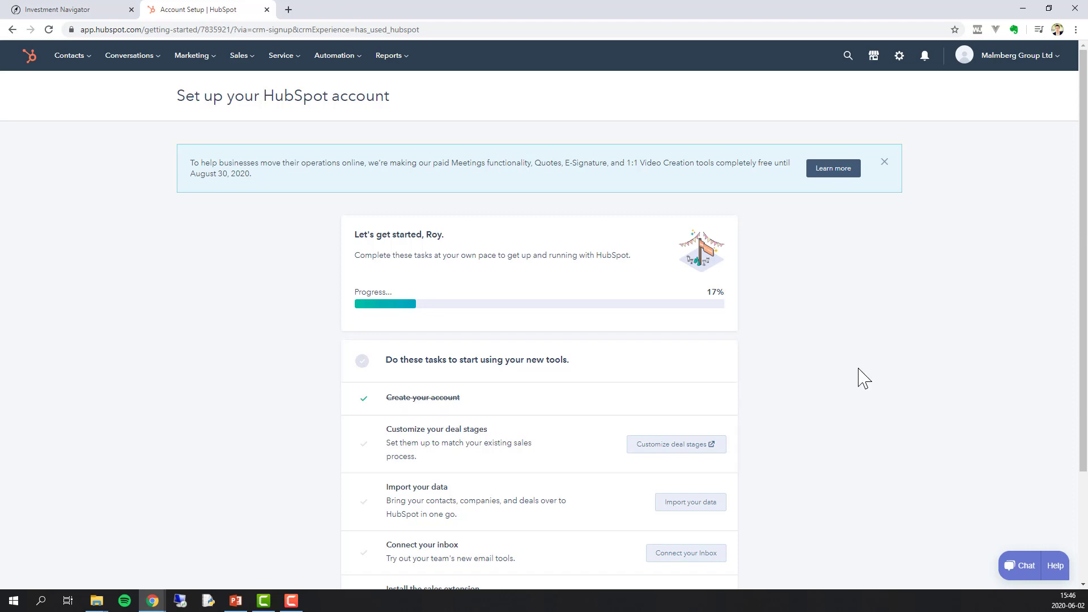
scroll(860, 377, "down", 3)
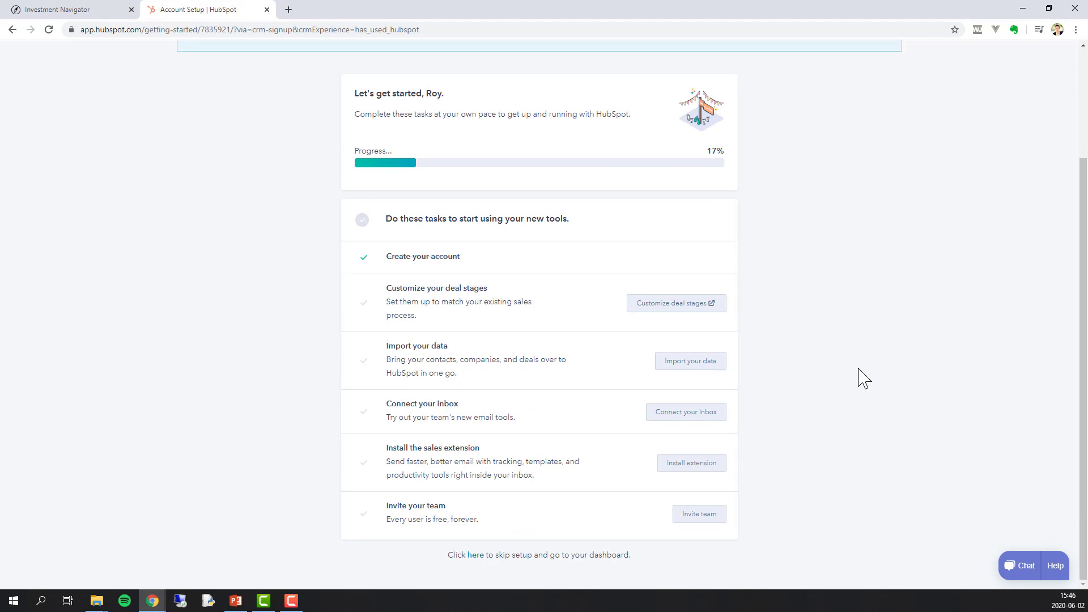
- Skip setup, create a Lead Generation dashboard with all its reports, then switch to Investment Navigator
mouse_move(414, 369)
left_click(476, 556)
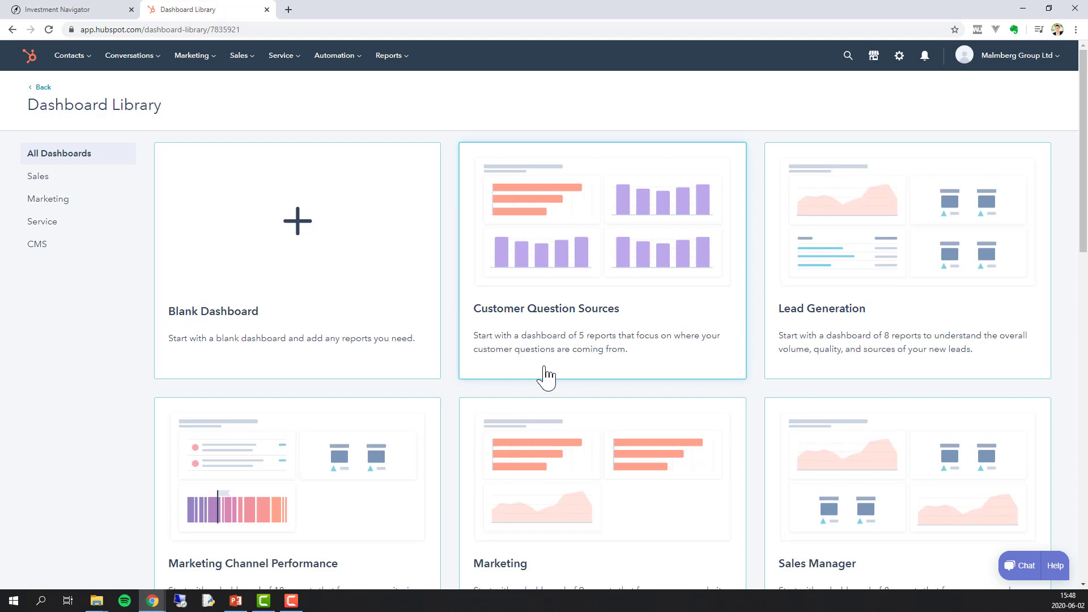
left_click(885, 276)
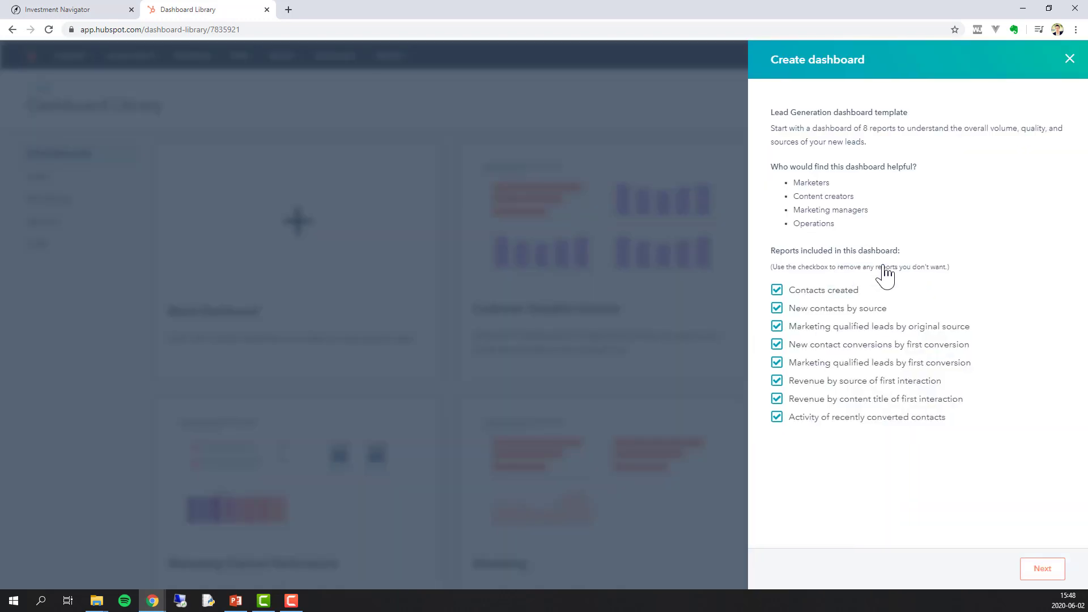
left_click(1043, 569)
left_click(1054, 573)
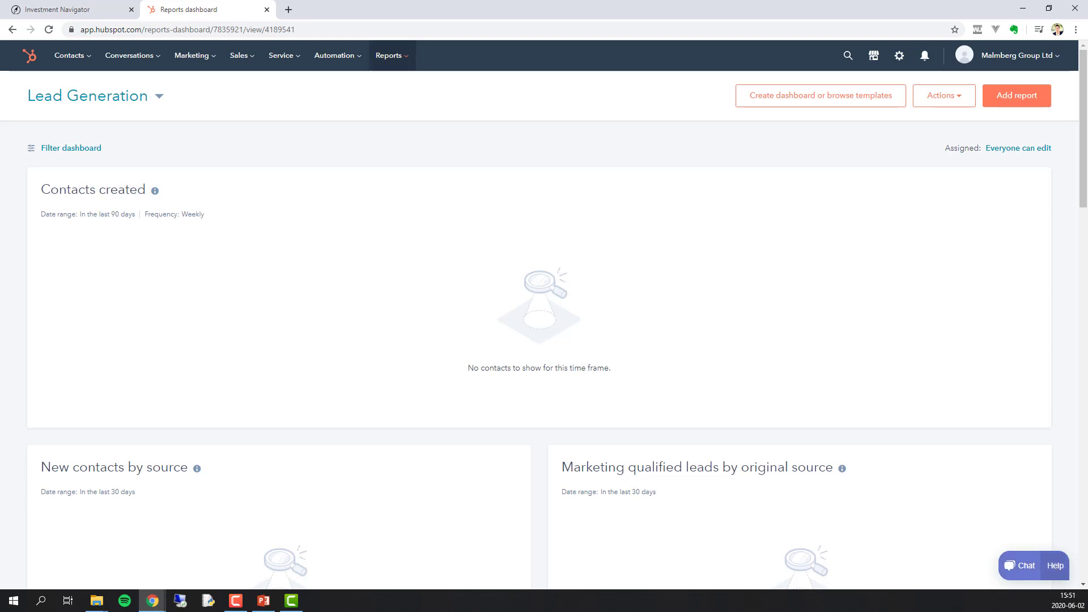
mouse_move(964, 569)
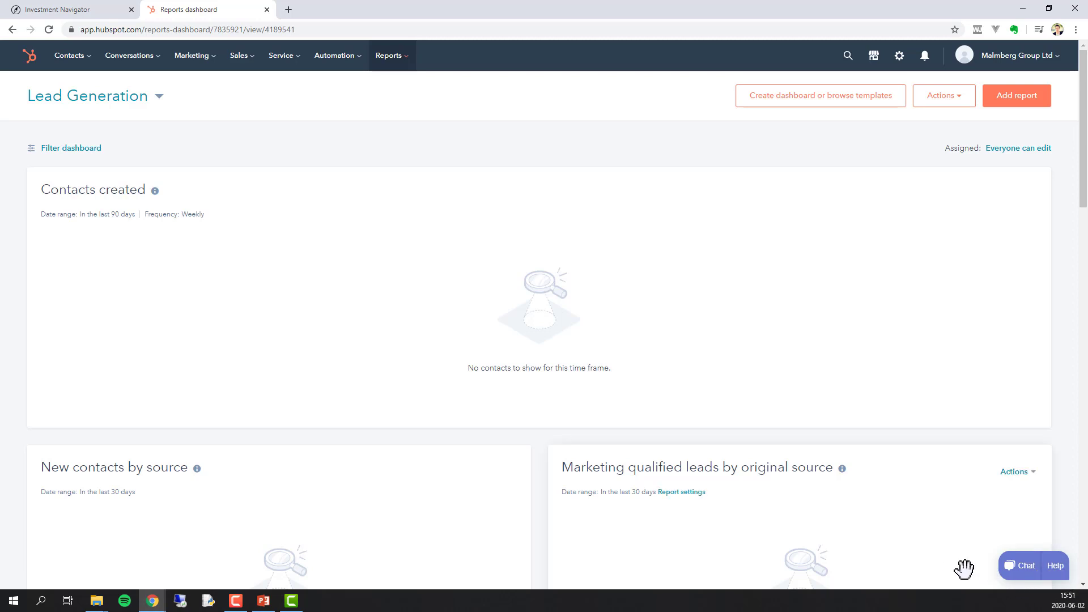
key("ctrl+Tab")
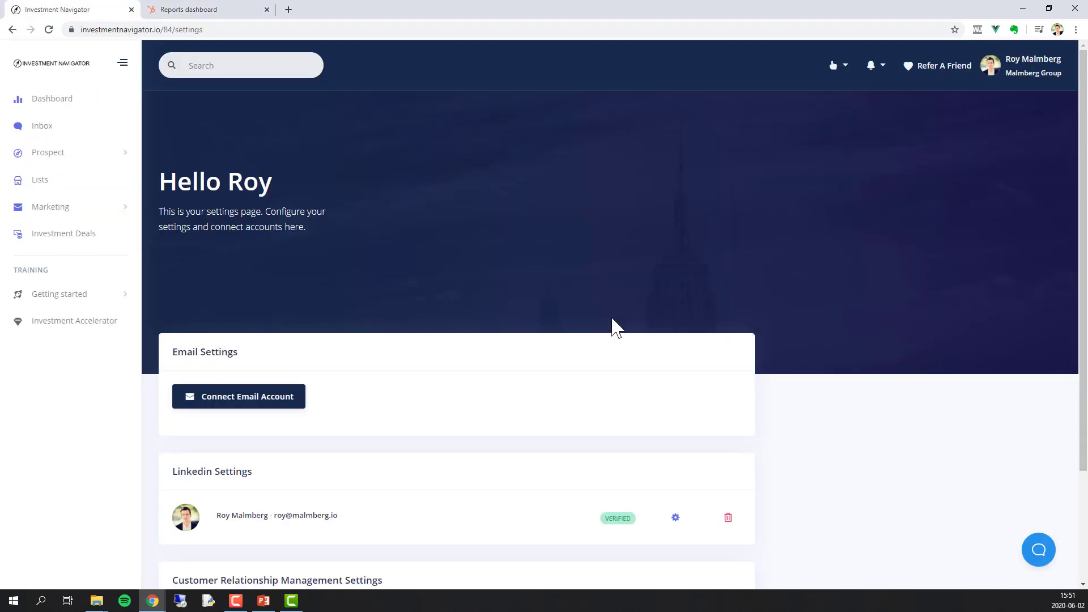
- Connect HubSpot in Investment Navigator, grant access, pass reCAPTCHA, save the HubSpot user, and return to Reports
scroll(616, 328, "down", 3)
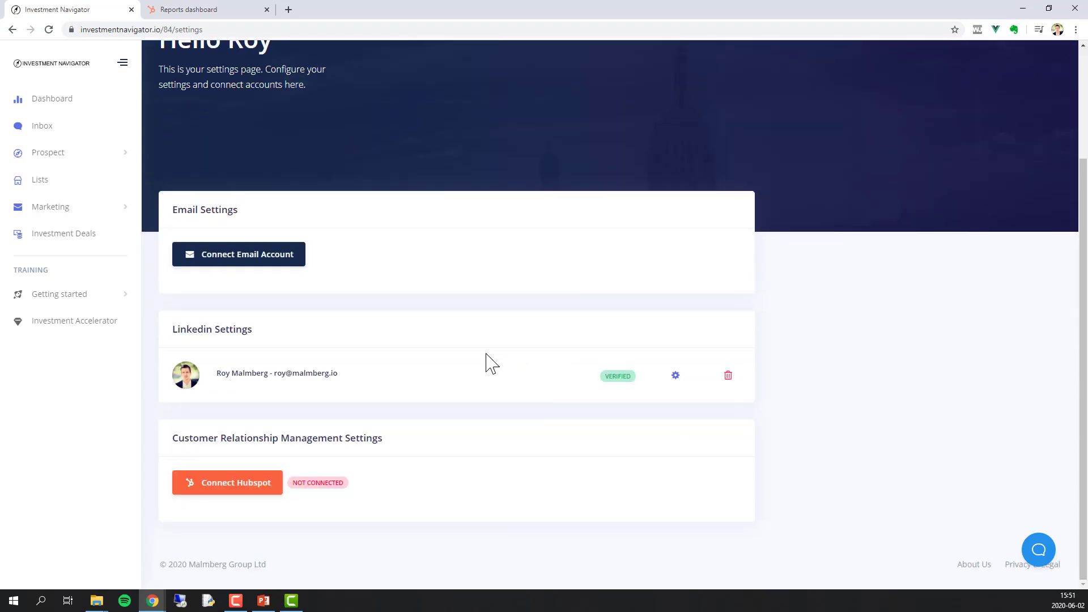
left_click(244, 494)
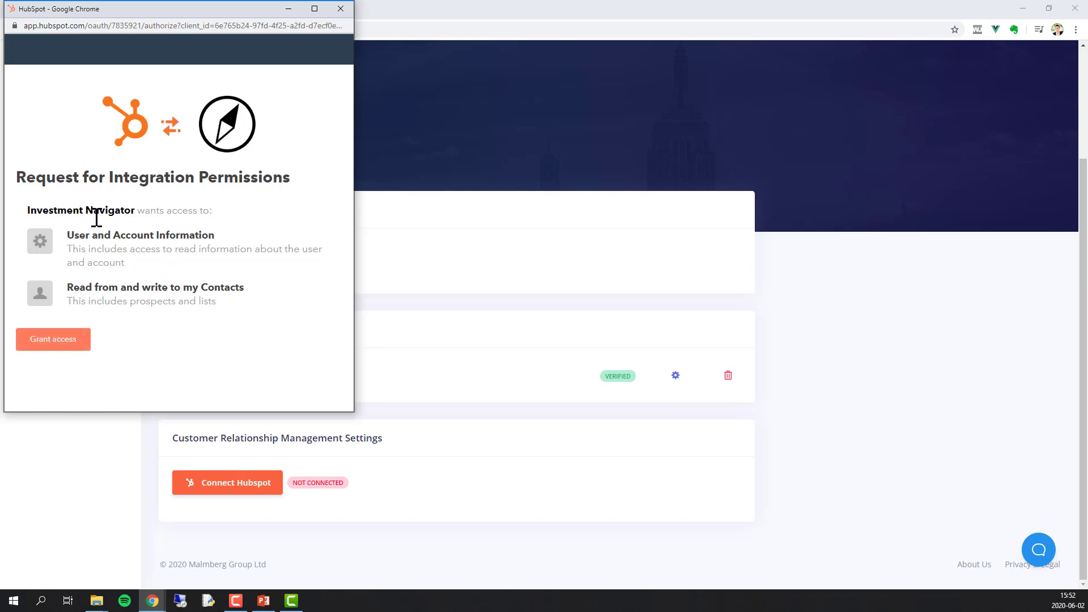
left_click(59, 347)
scroll(58, 354, "down", 1)
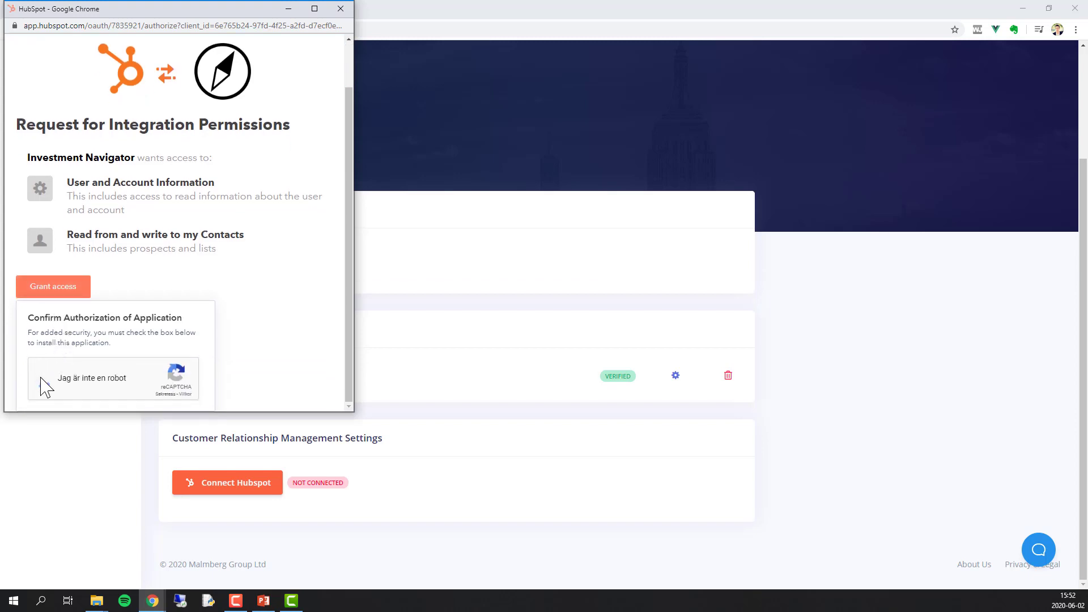
left_click(41, 378)
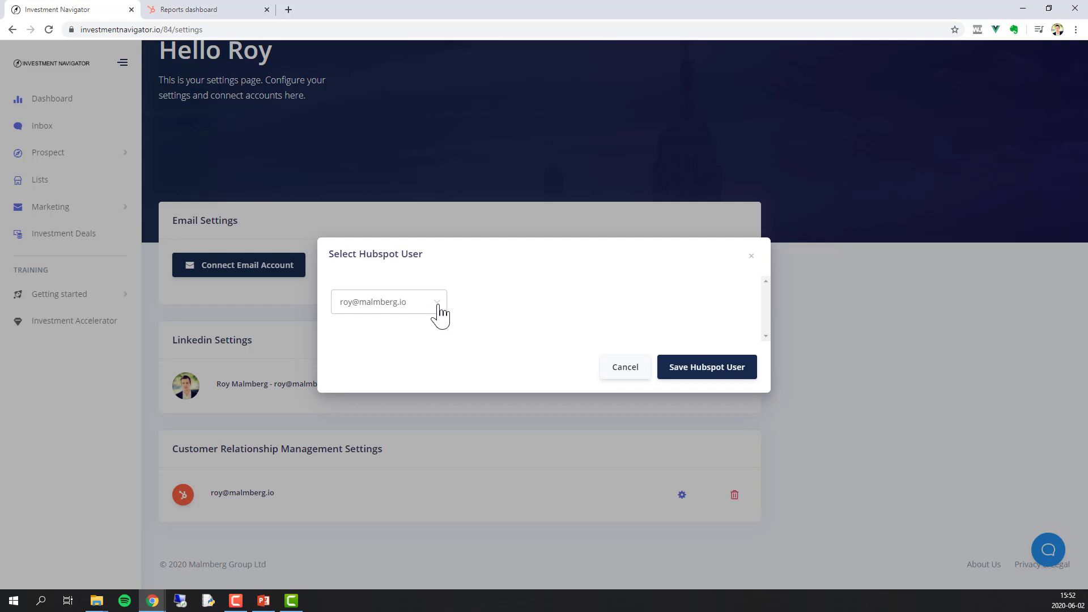
left_click(709, 371)
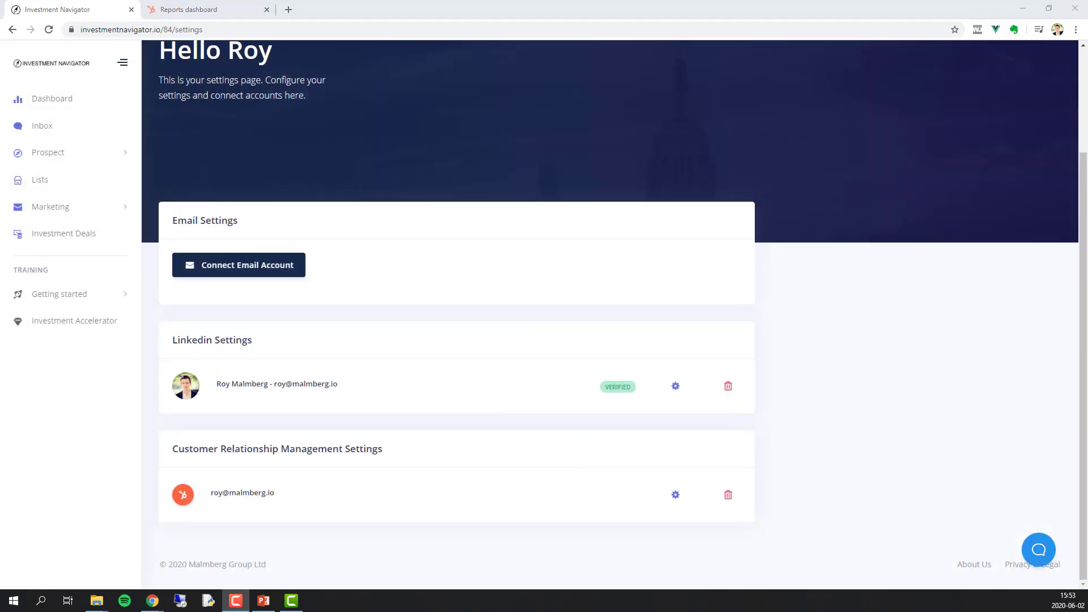
left_click(210, 14)
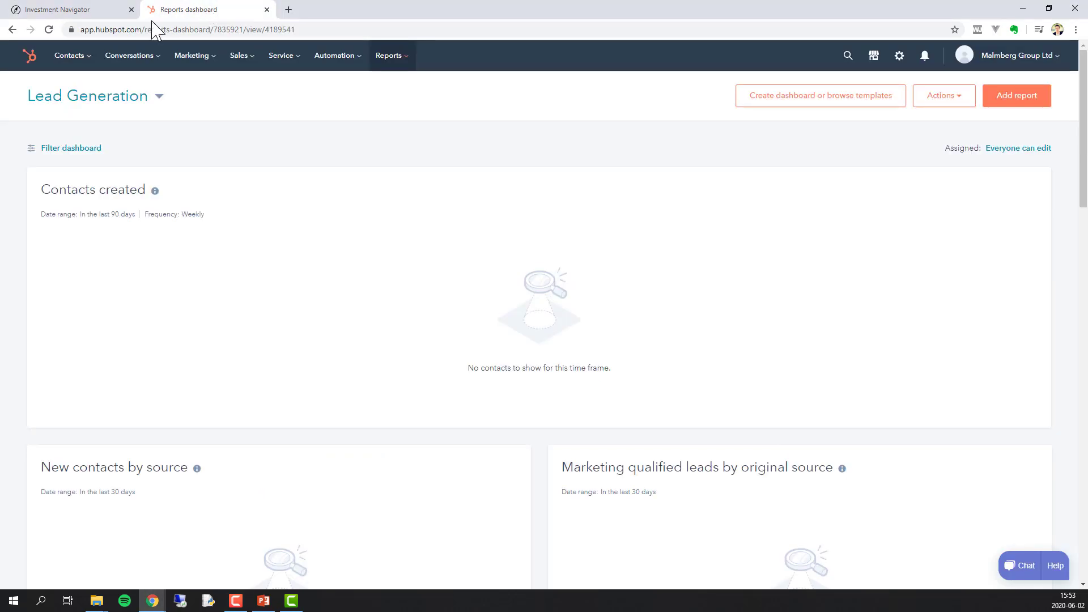
- Go to the Contacts list through the Contacts menu in the top navigation
left_click(91, 62)
left_click(91, 91)
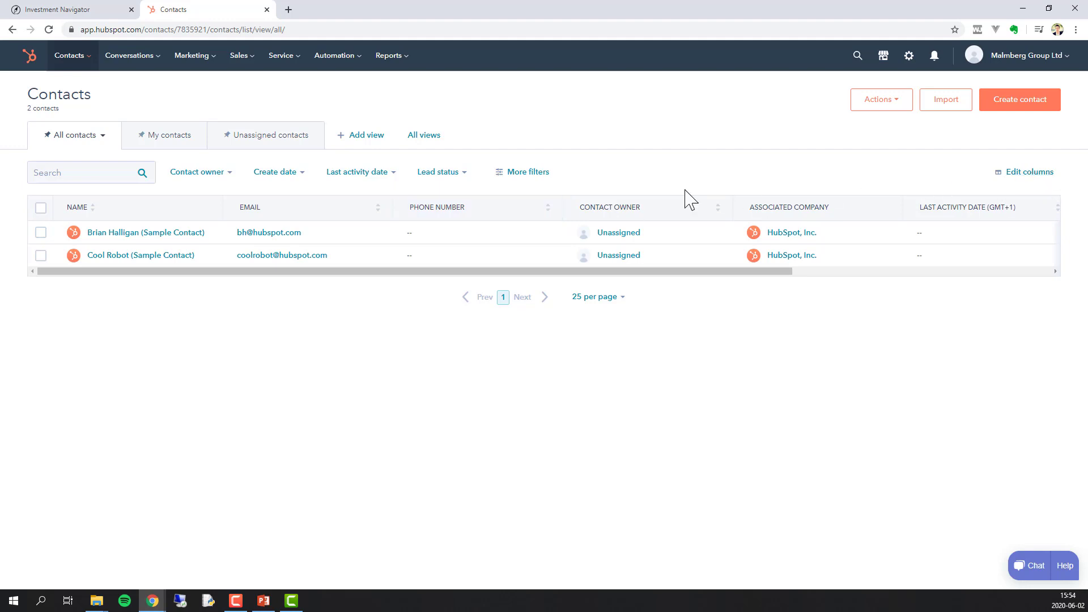
- Filter contacts by Status (New, then Interested), then close the Filters panel to restore the list
left_click(530, 172)
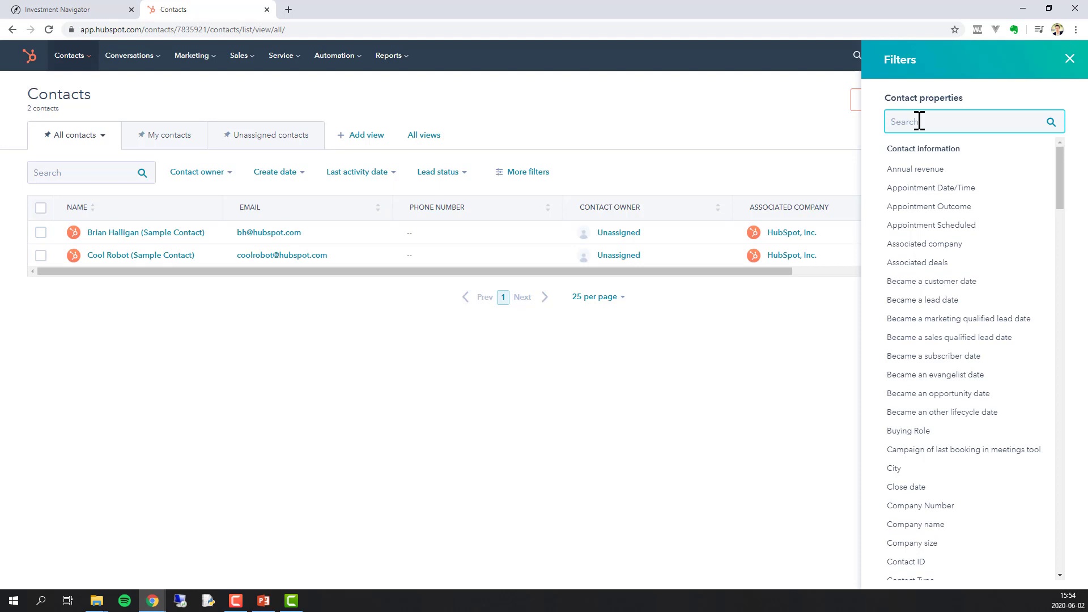
type("status")
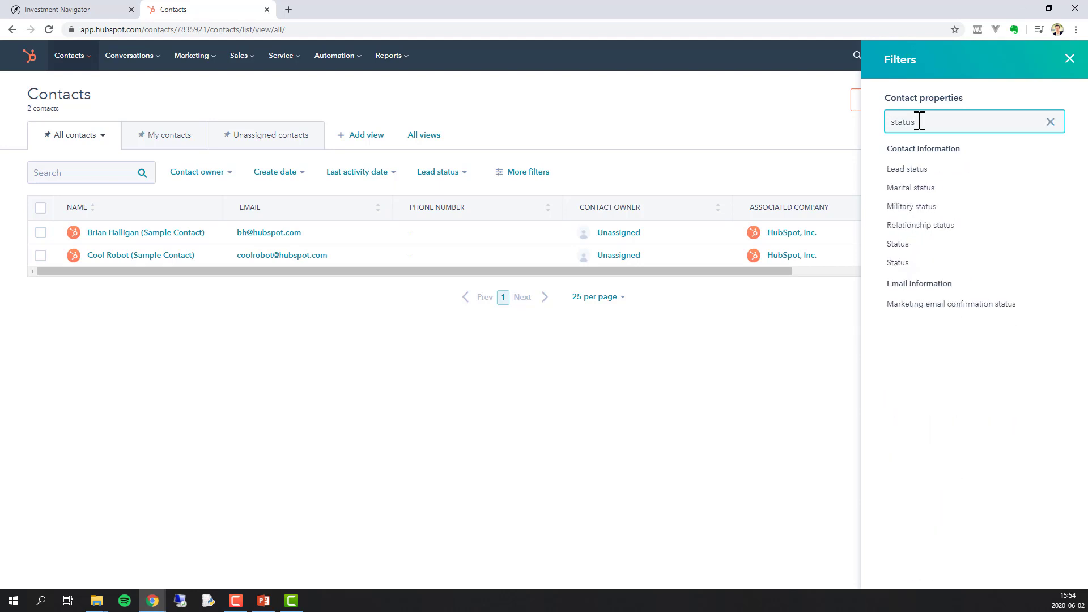
left_click(900, 244)
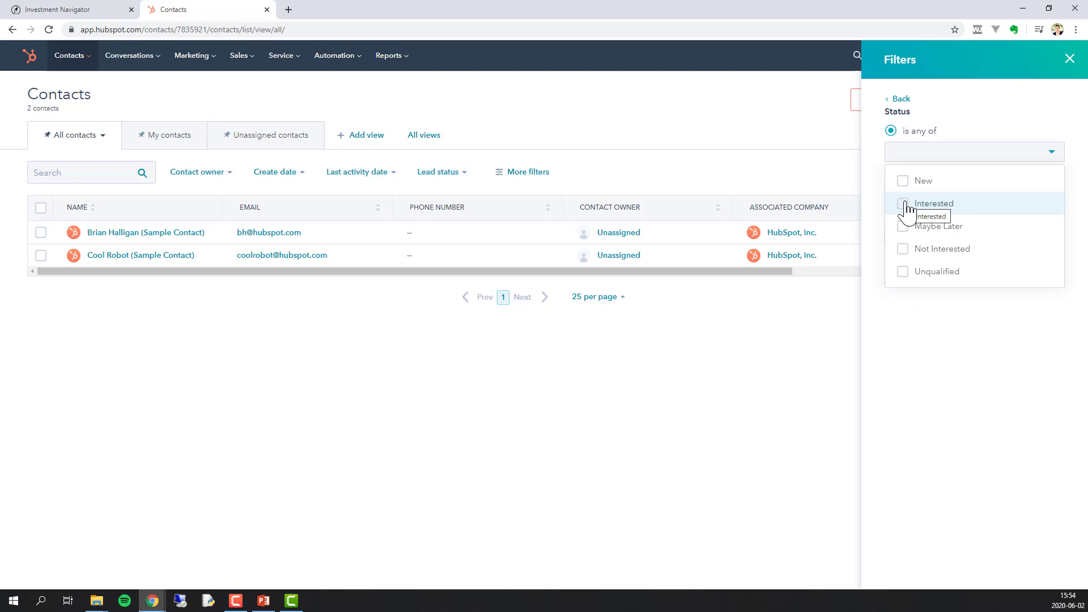
left_click(901, 181)
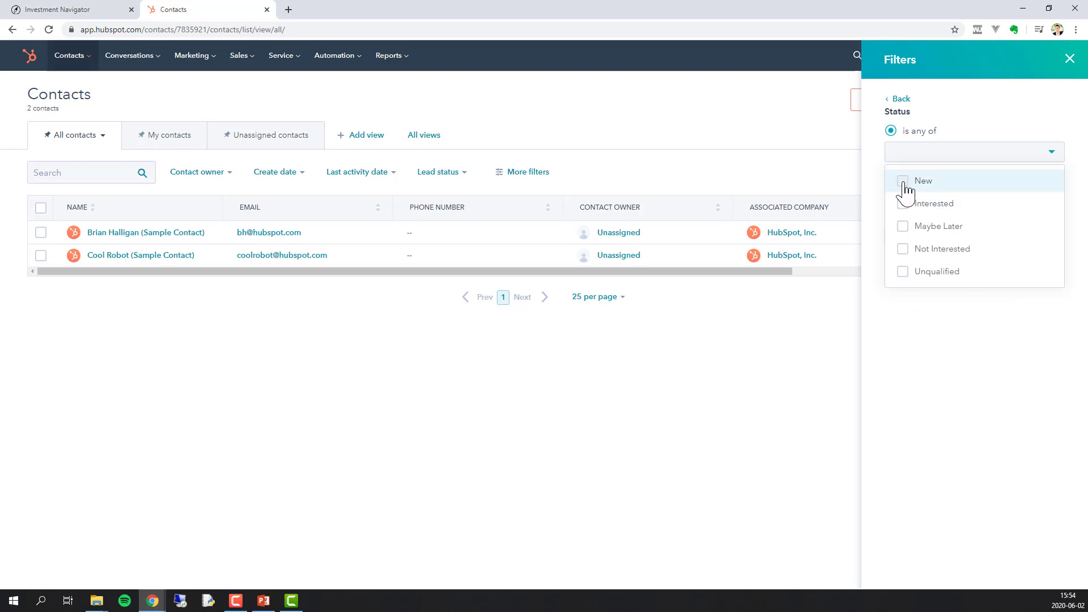
left_click(904, 207)
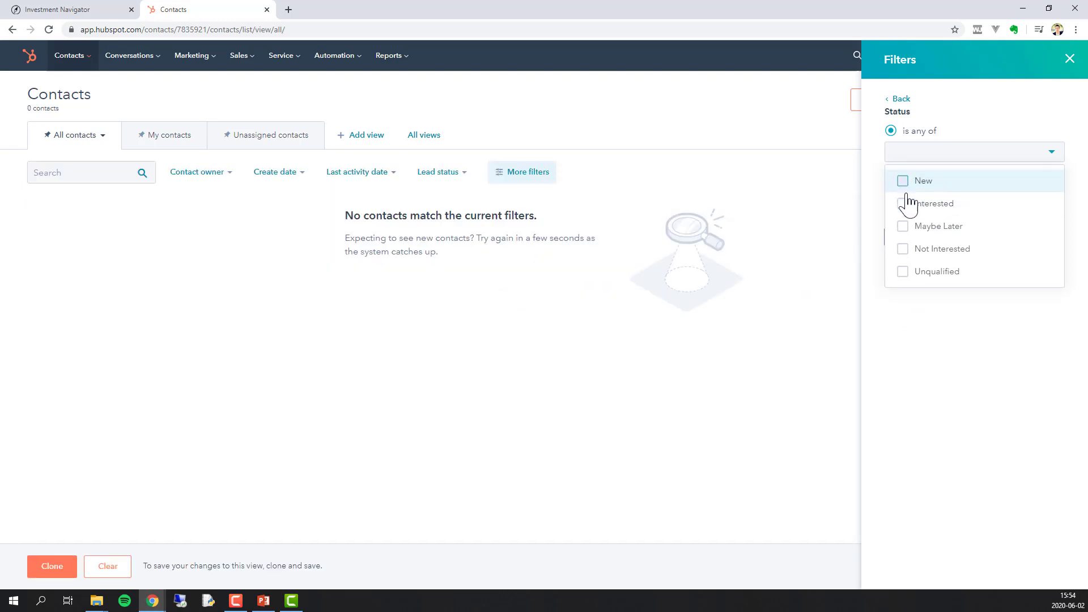
left_click(906, 207)
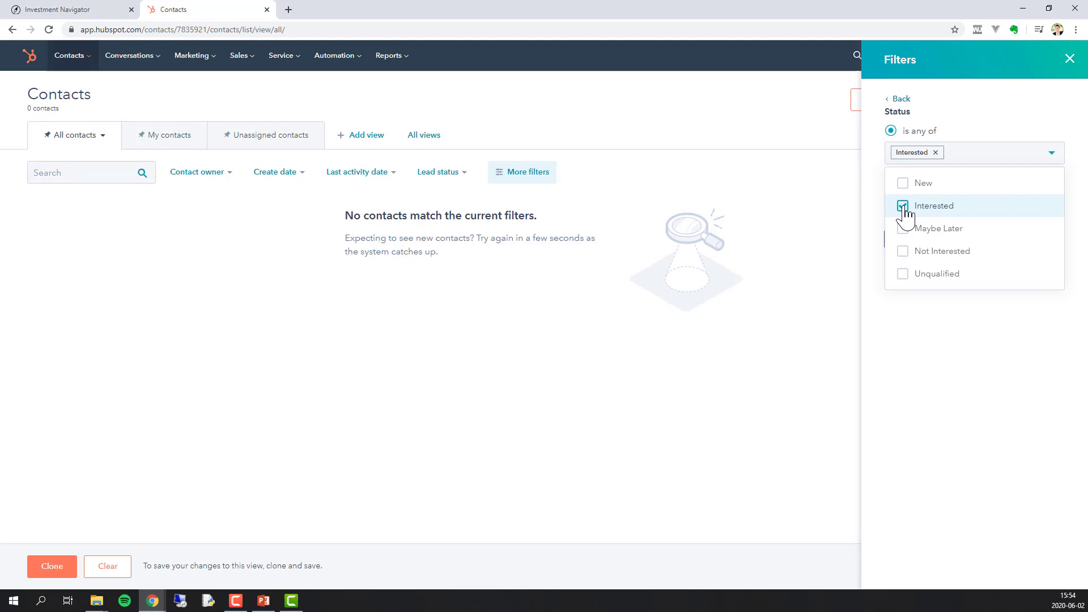
left_click(900, 100)
left_click(1069, 59)
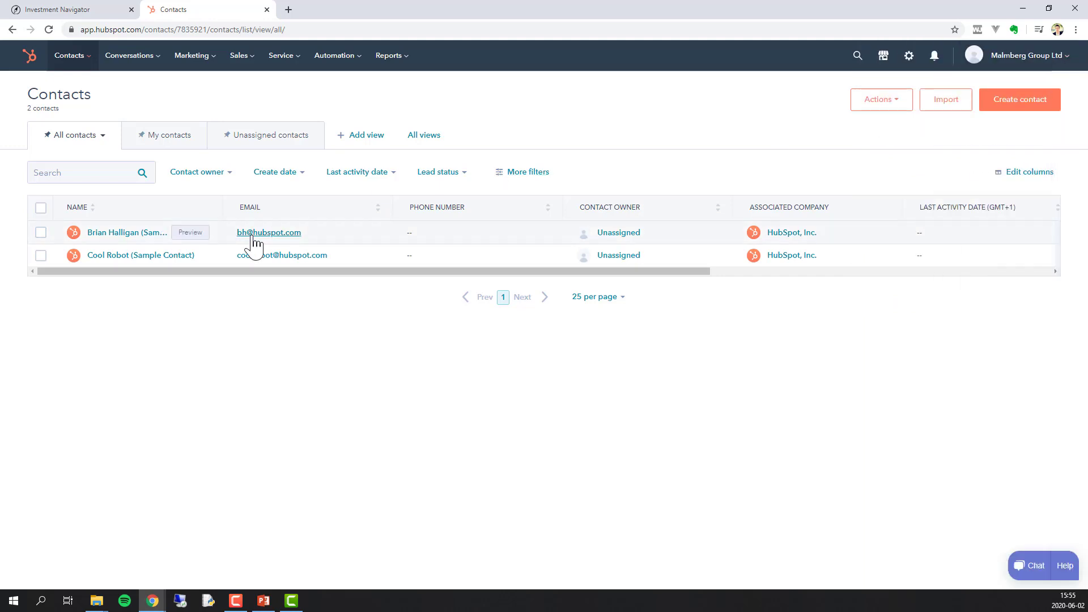
- Open the first sample contact's record from the Contacts table
left_click(128, 233)
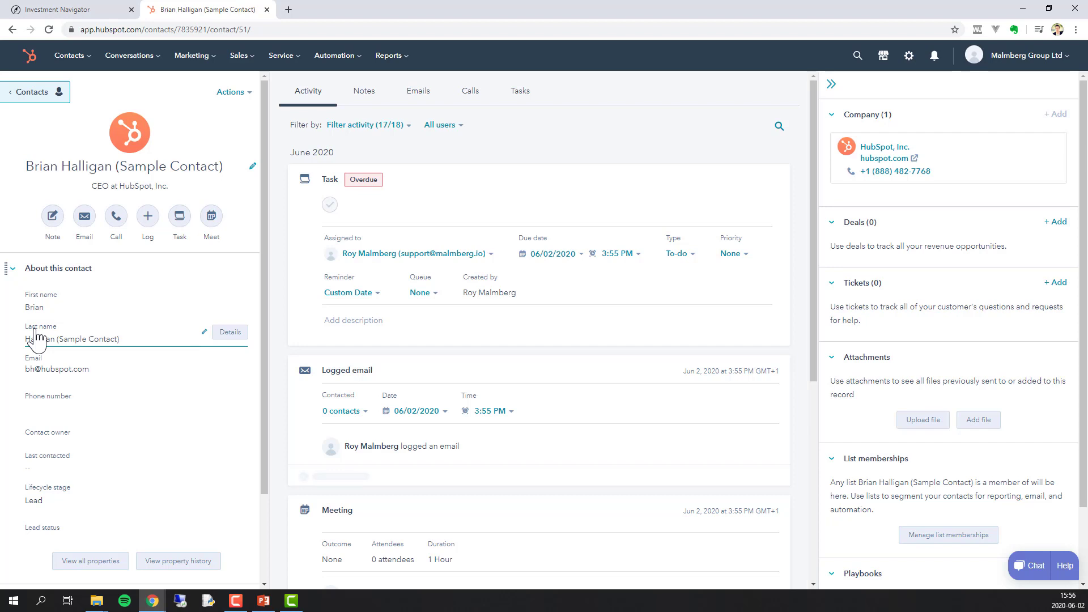
- Open View all properties for the contact and scroll down to the Status fields
left_click(103, 563)
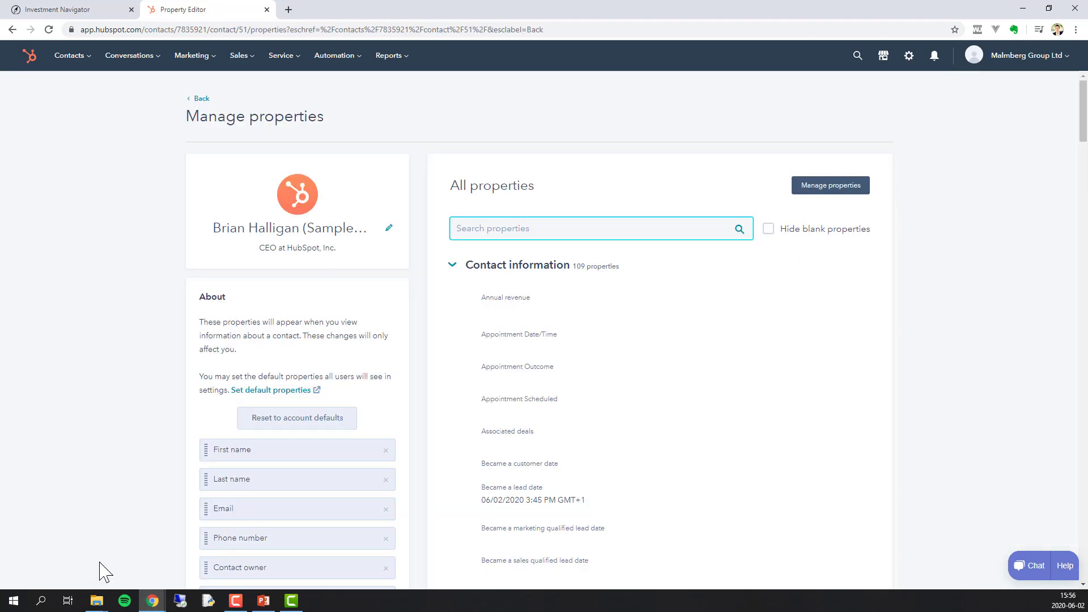
scroll(223, 432, "down", 3)
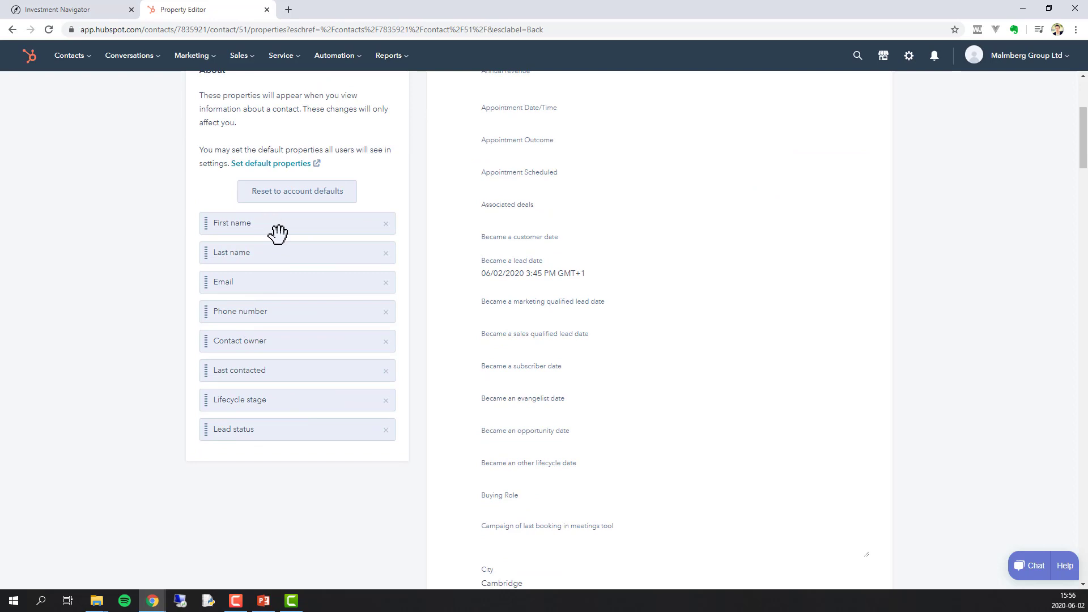
scroll(655, 394, "up", 4)
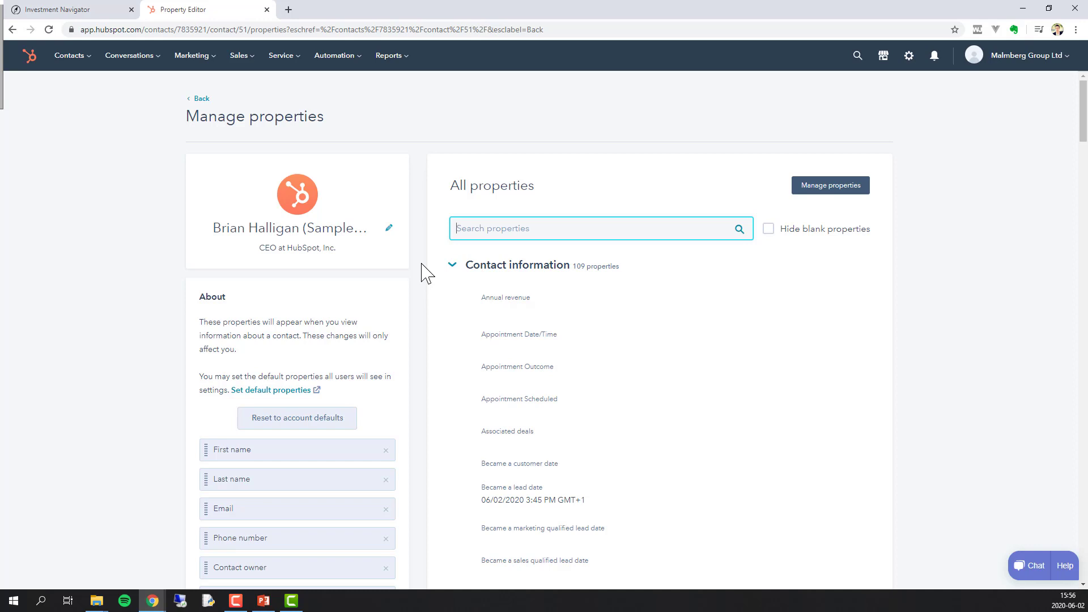
scroll(422, 272, "down", 6)
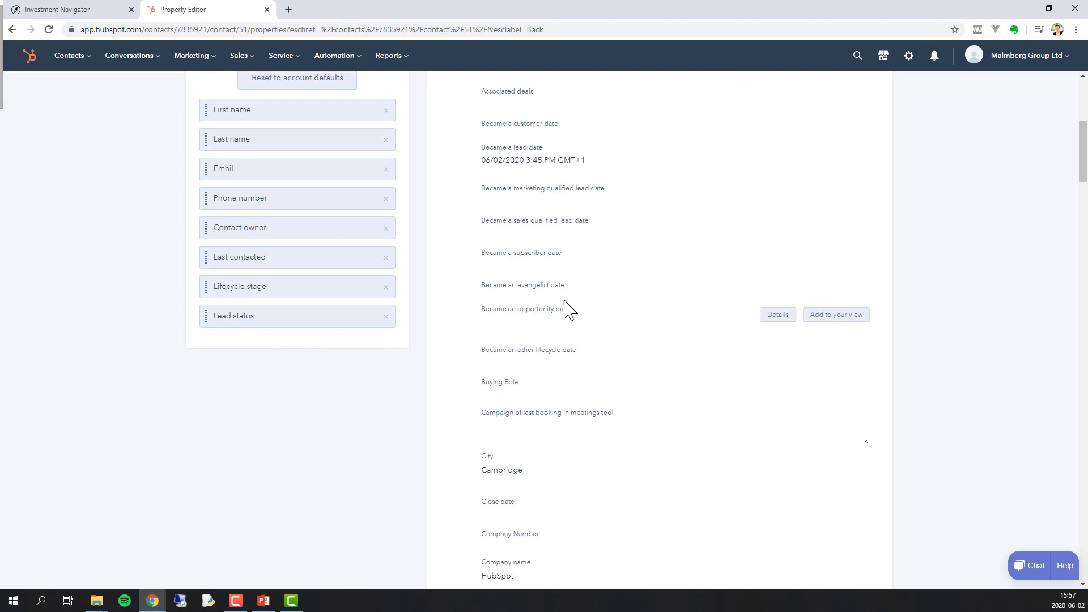
scroll(568, 309, "down", 10)
scroll(579, 261, "down", 20)
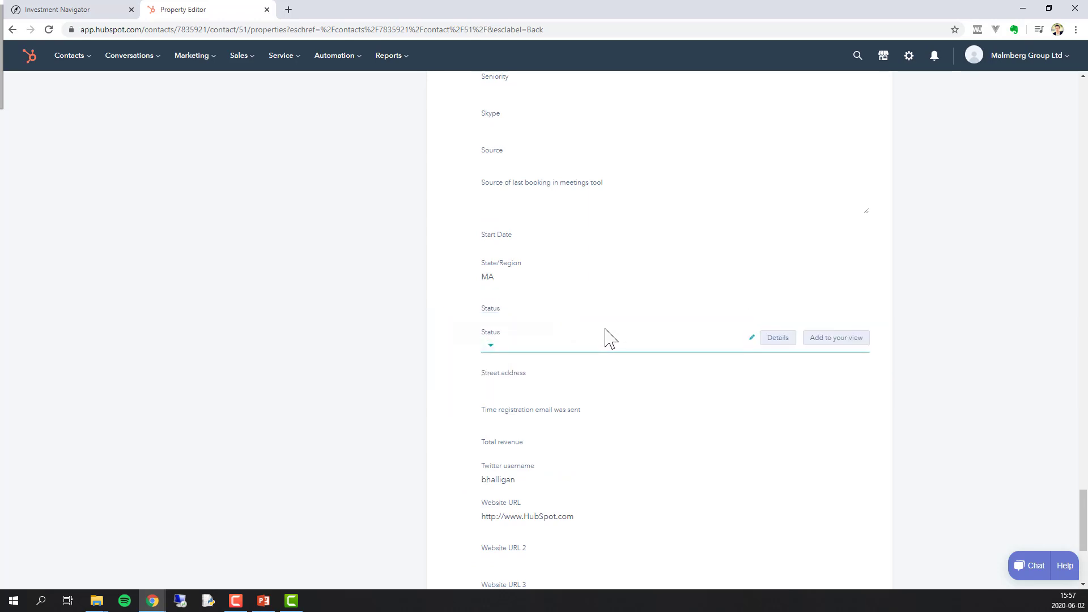
left_click(501, 318)
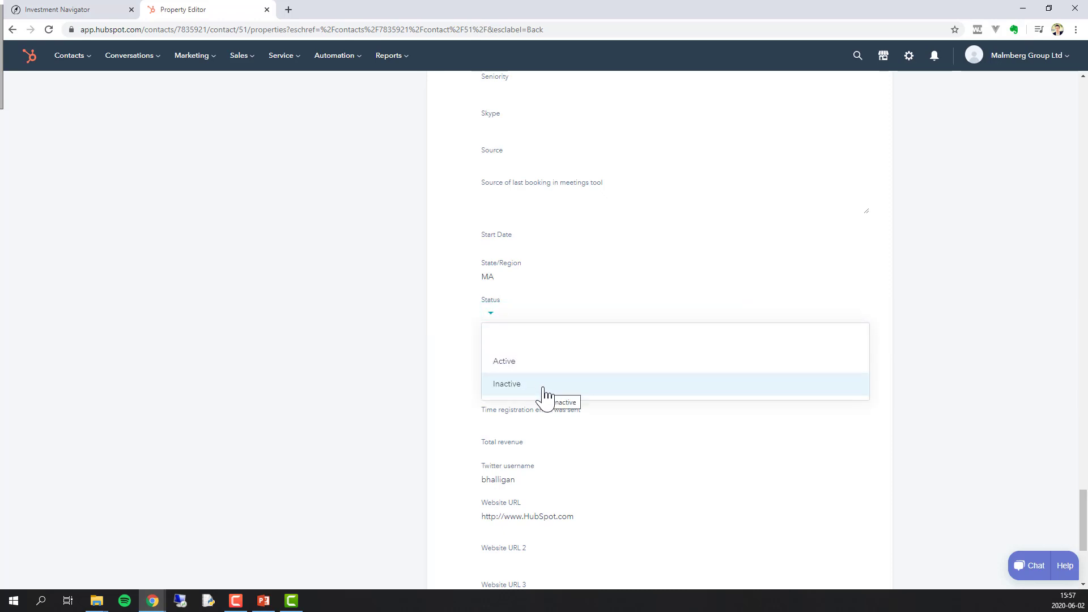
left_click(377, 350)
left_click(502, 352)
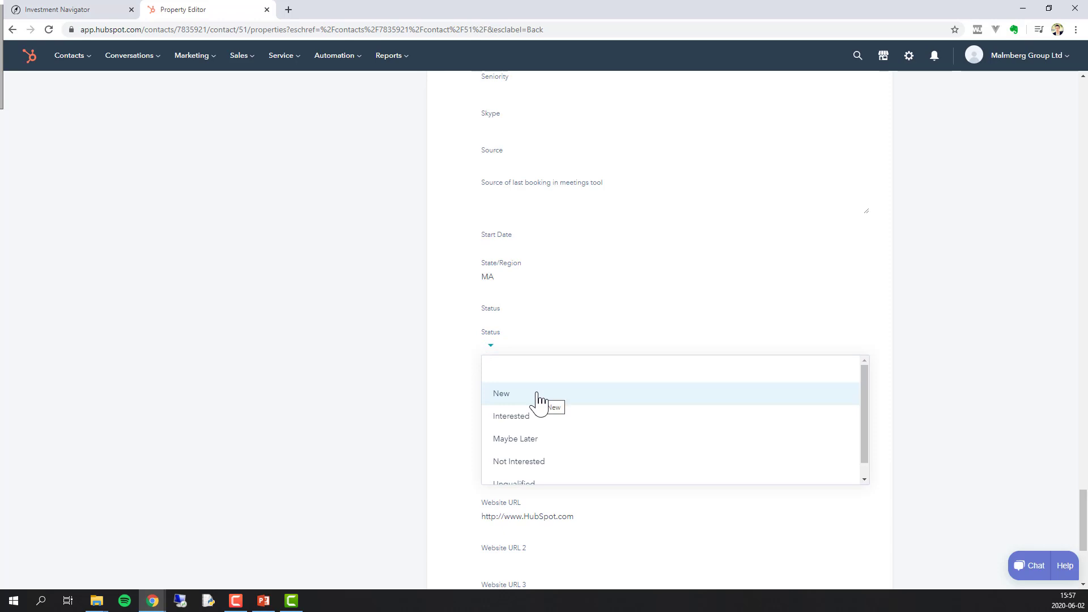
scroll(553, 450, "down", 1)
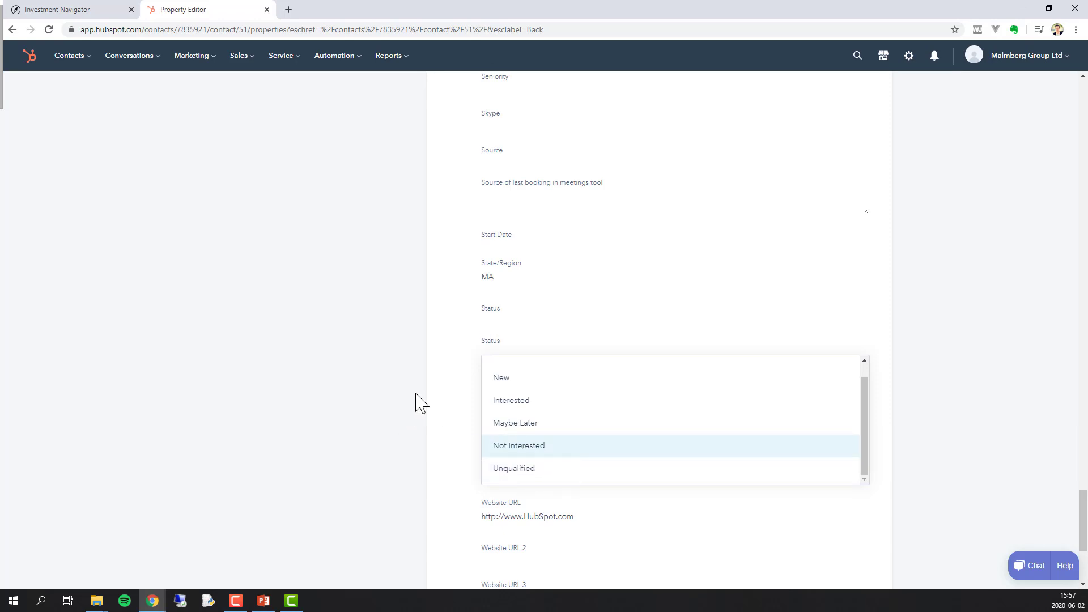
left_click(437, 373)
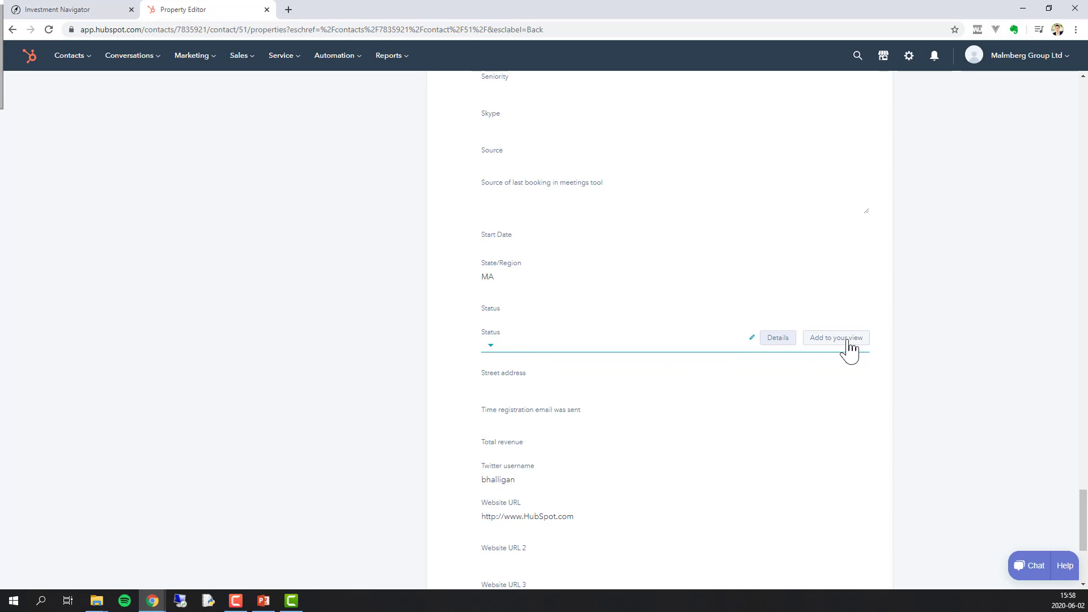
- Move Status to the top of the contact's About sidebar properties
scroll(850, 351, "up", 20)
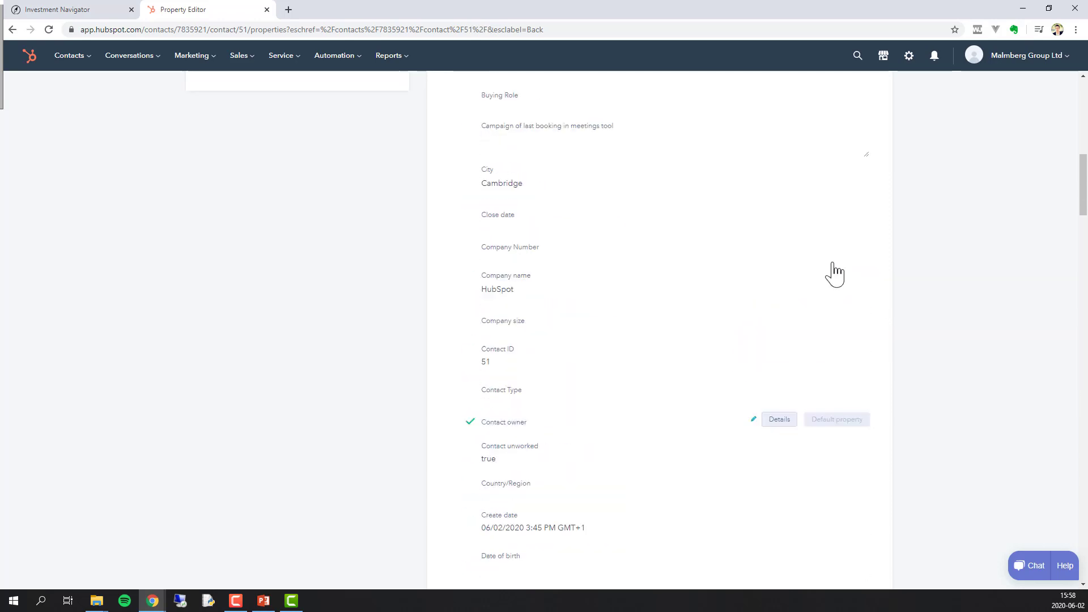
scroll(426, 346, "down", 5)
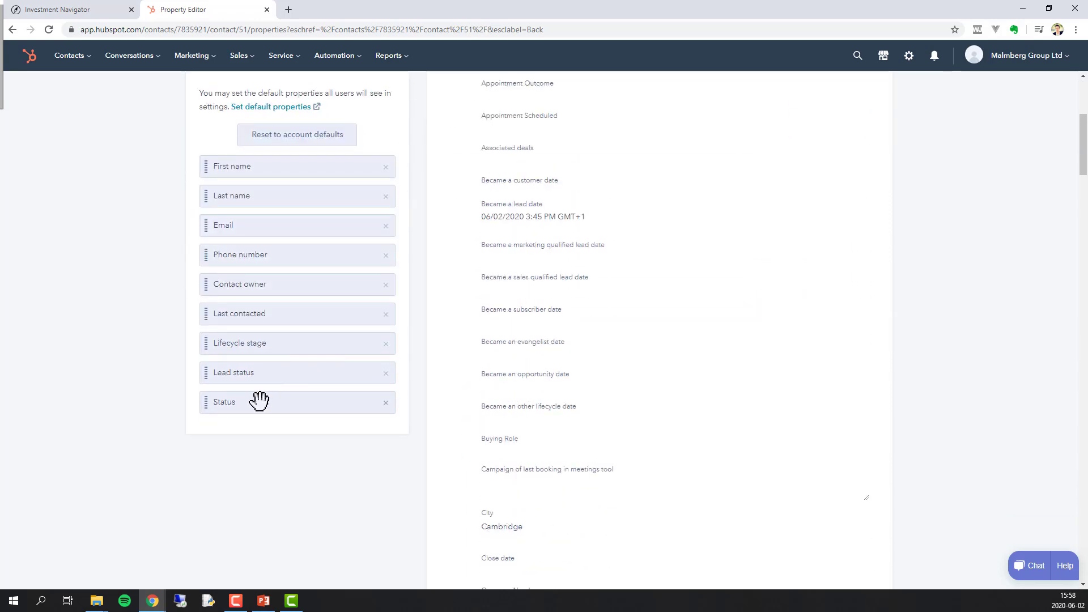
left_click_drag(237, 404, 253, 168)
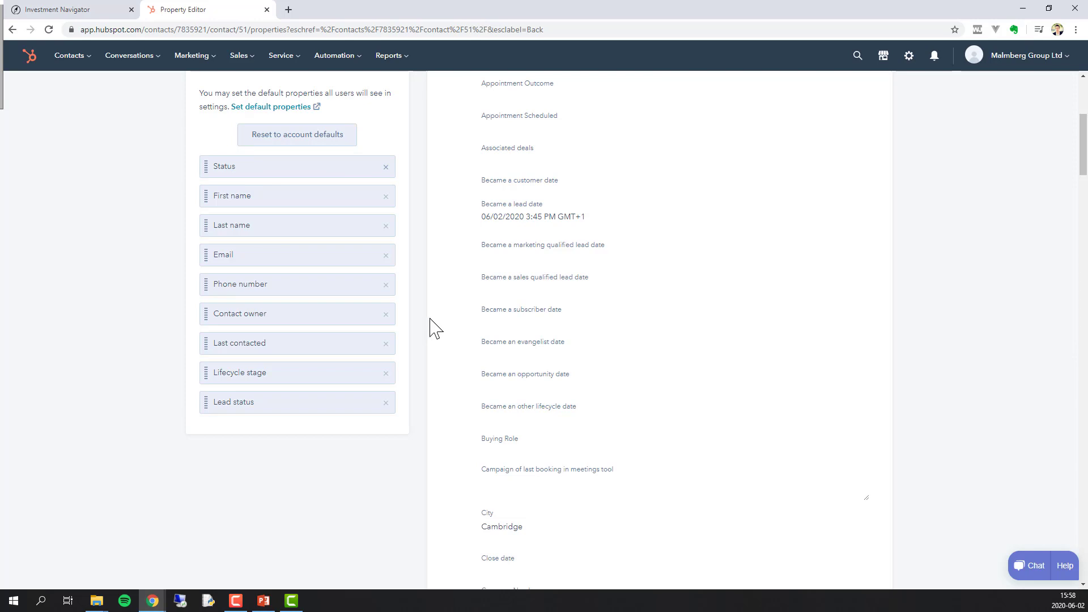
- Add Email Opt Out to the sidebar view and place it directly below Status
scroll(439, 331, "down", 9)
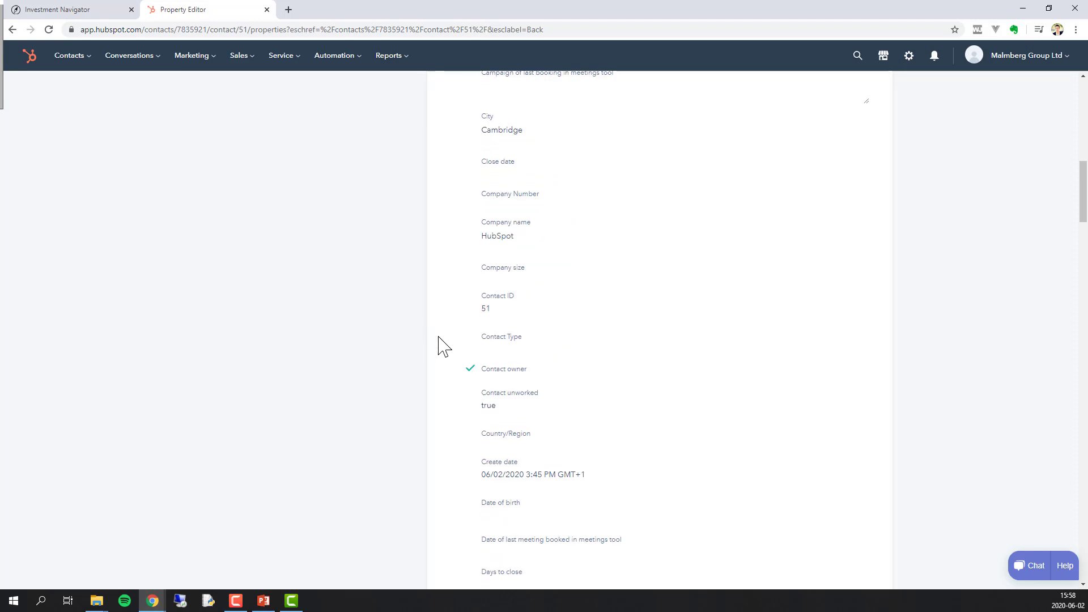
scroll(439, 337, "down", 7)
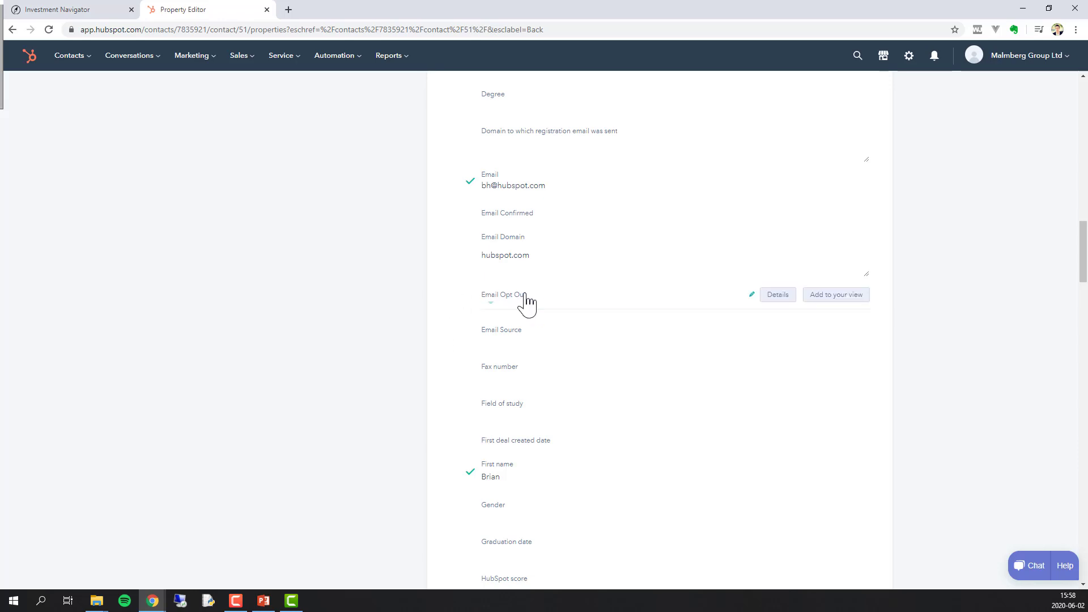
left_click(517, 301)
left_click(498, 309)
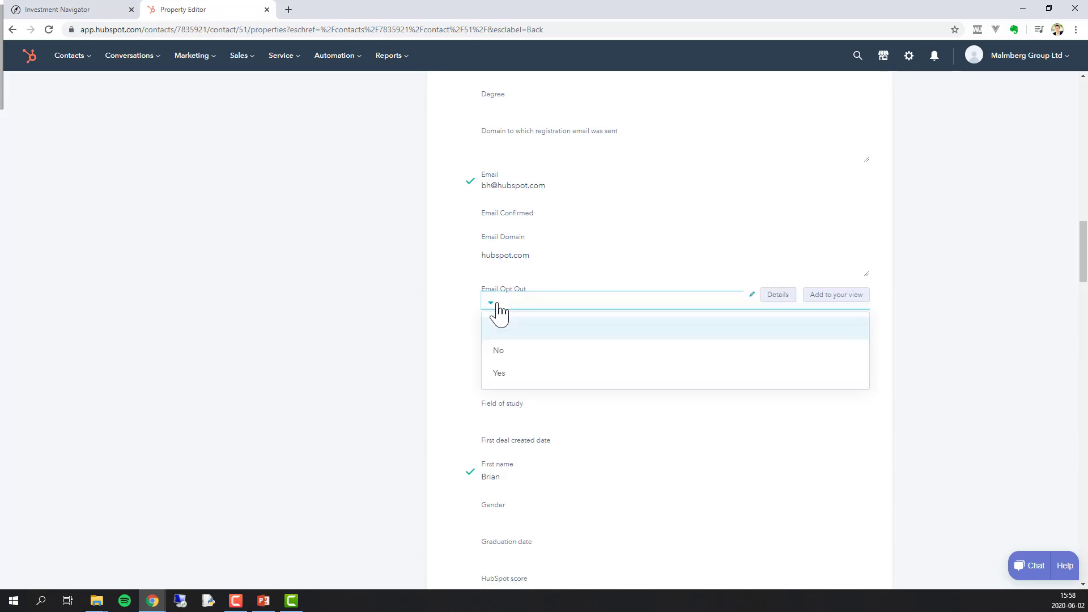
left_click(499, 309)
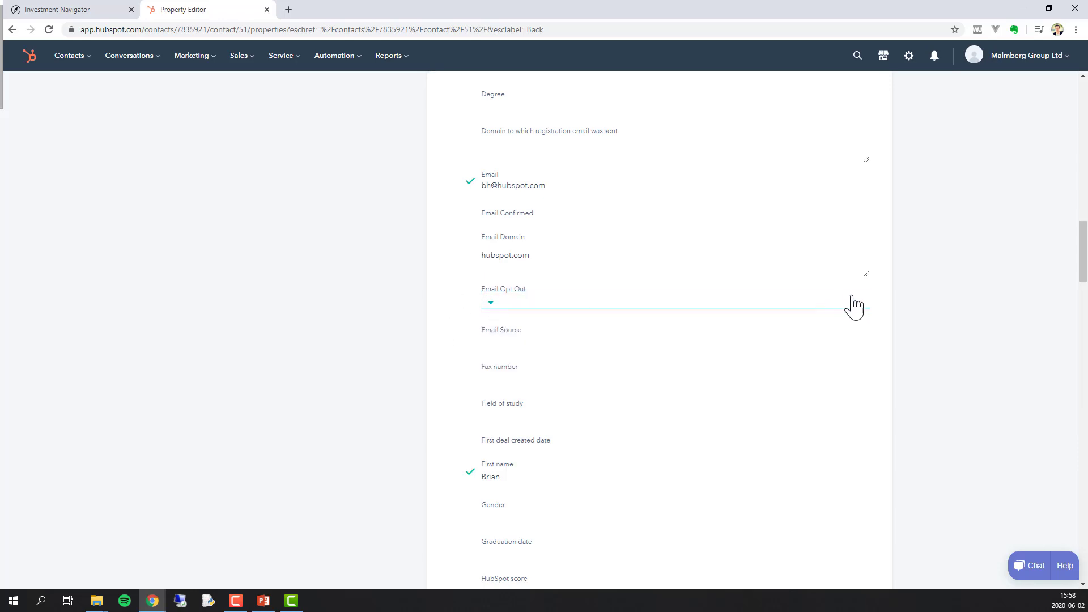
scroll(851, 304, "up", 1)
left_click(835, 353)
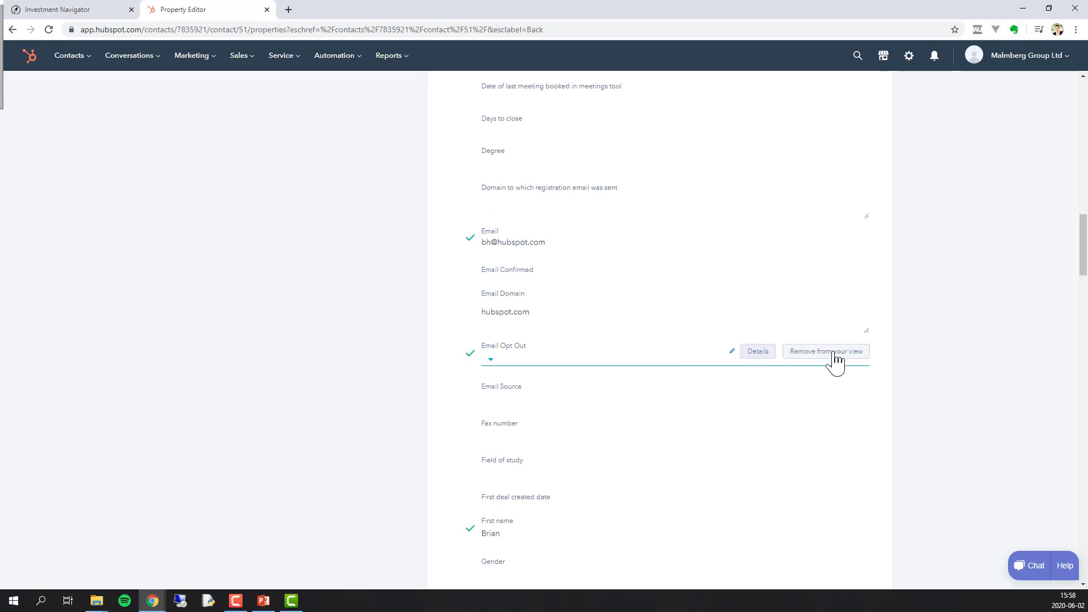
scroll(366, 253, "up", 15)
scroll(314, 494, "down", 4)
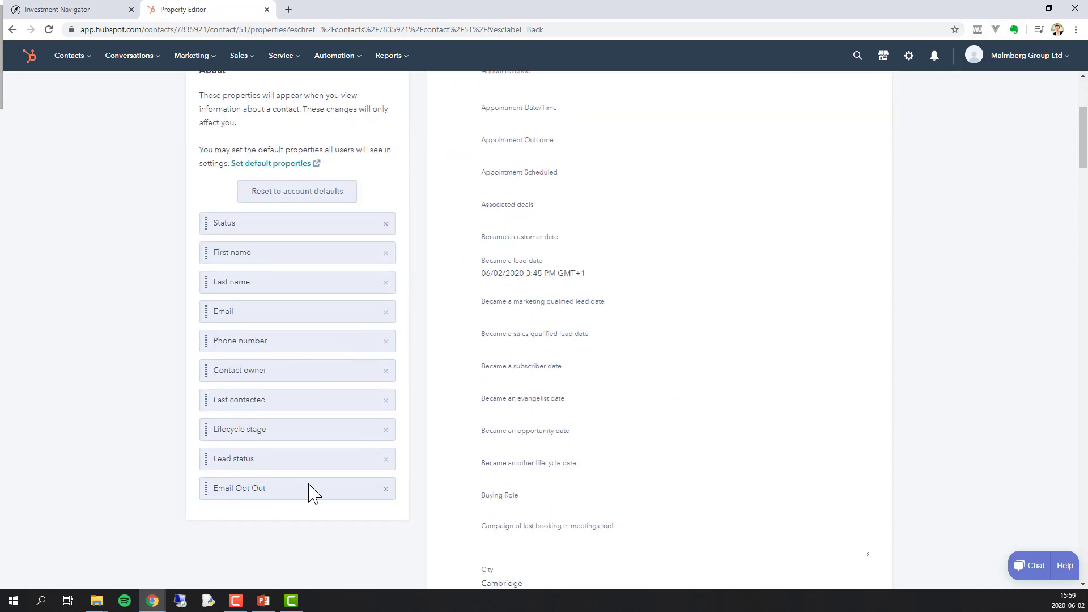
left_click_drag(313, 494, 289, 252)
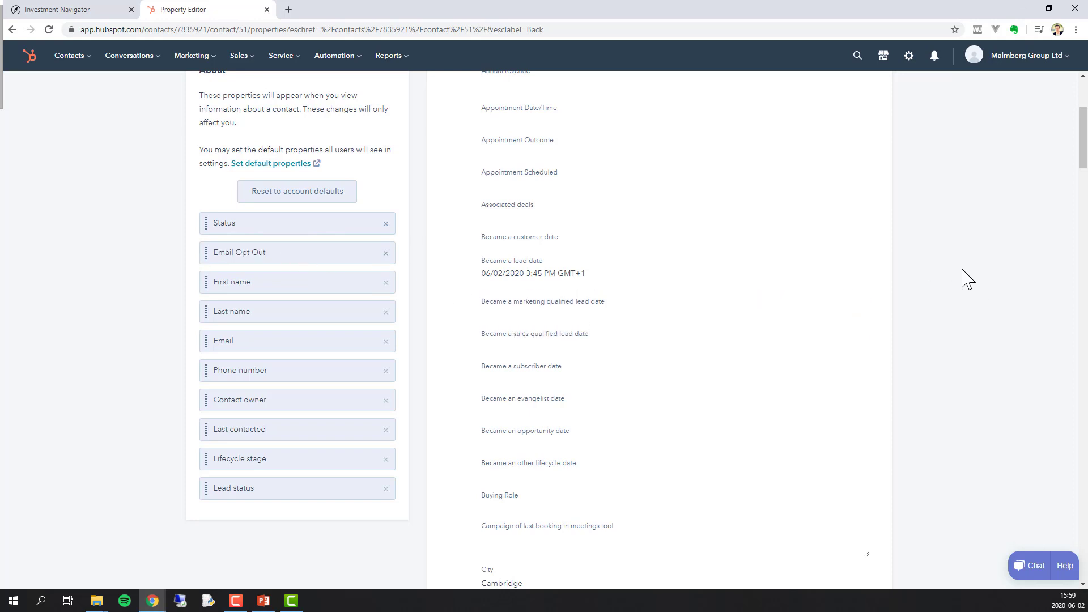
- Add Appointment Scheduled, Appointment Outcome and Appointment Date/Time to the contact sidebar properties
scroll(963, 277, "up", 2)
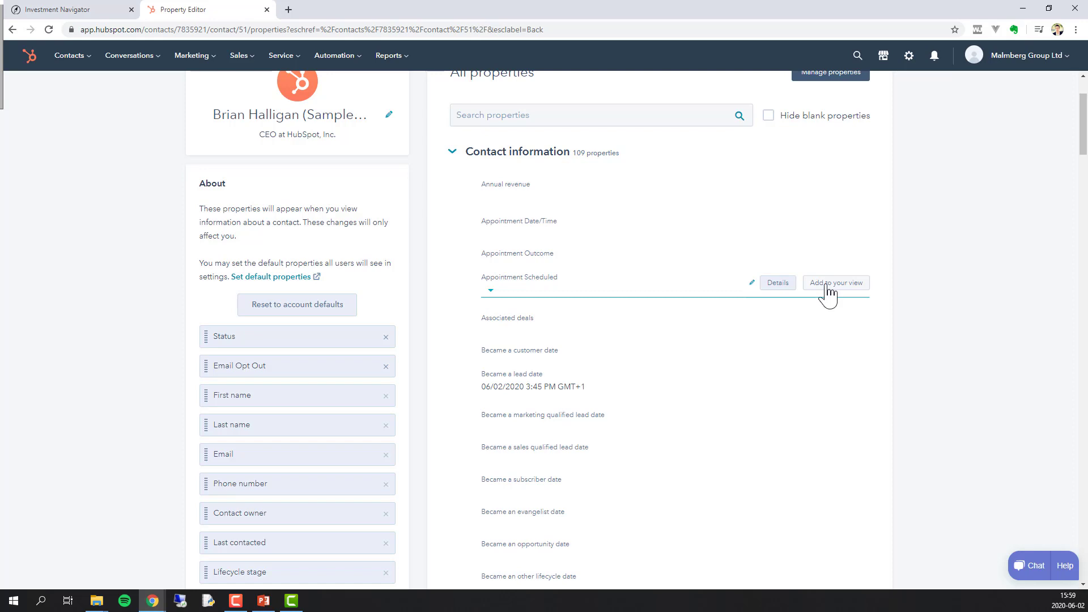
left_click(827, 287)
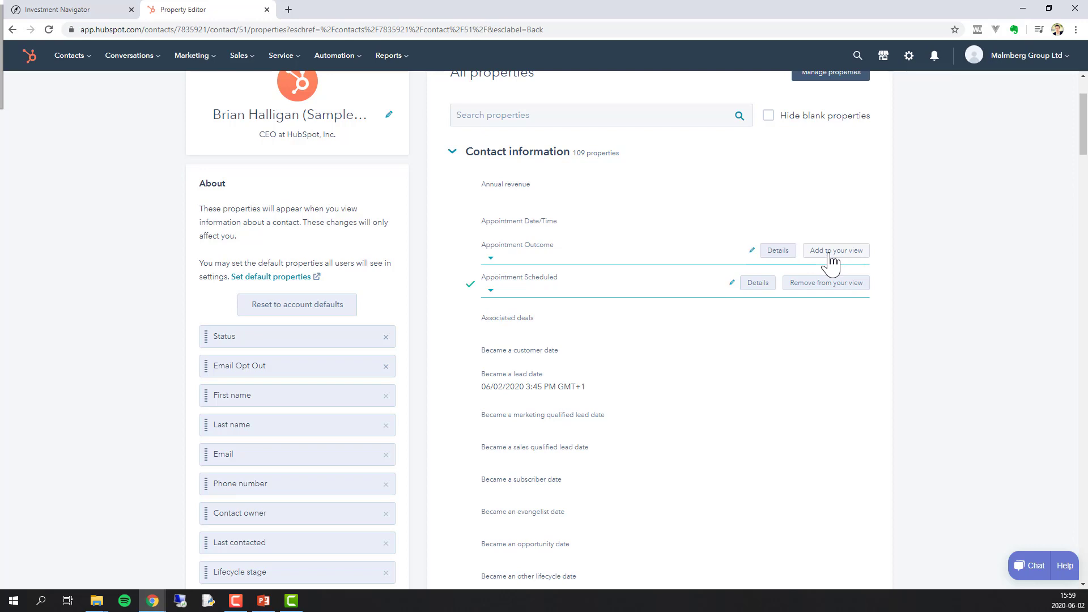
left_click(831, 251)
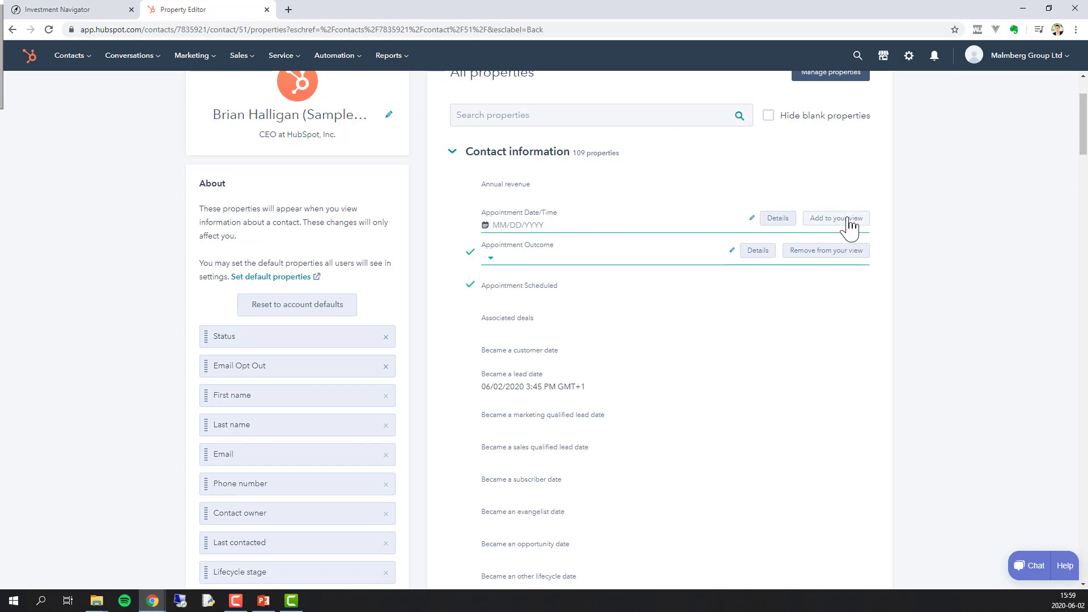
left_click(849, 219)
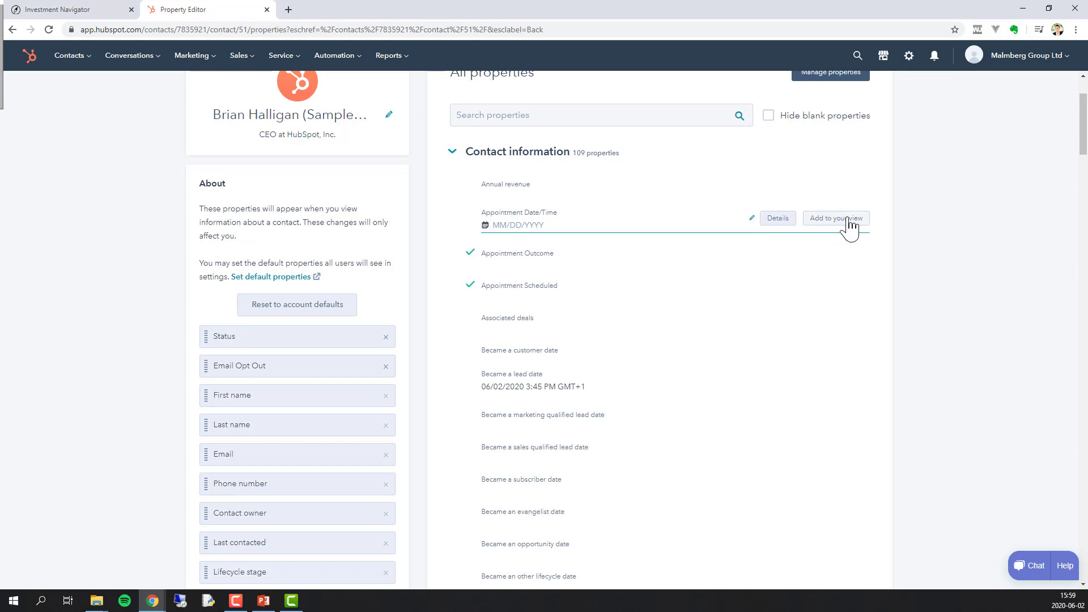
- Add City, Company name, Company size and Country/Region to the sidebar properties
scroll(776, 265, "down", 2)
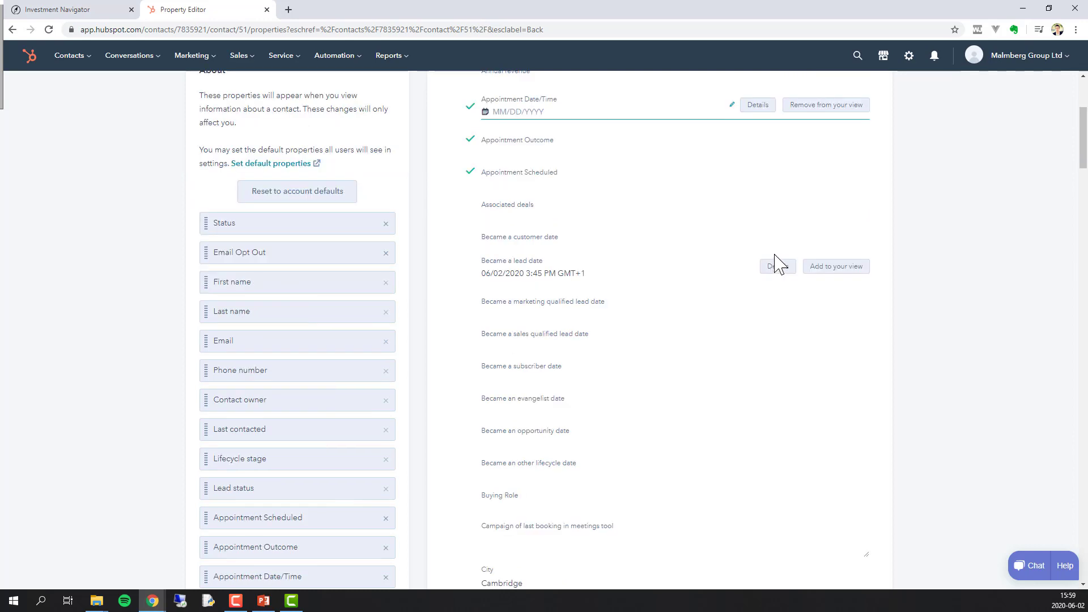
scroll(779, 264, "down", 5)
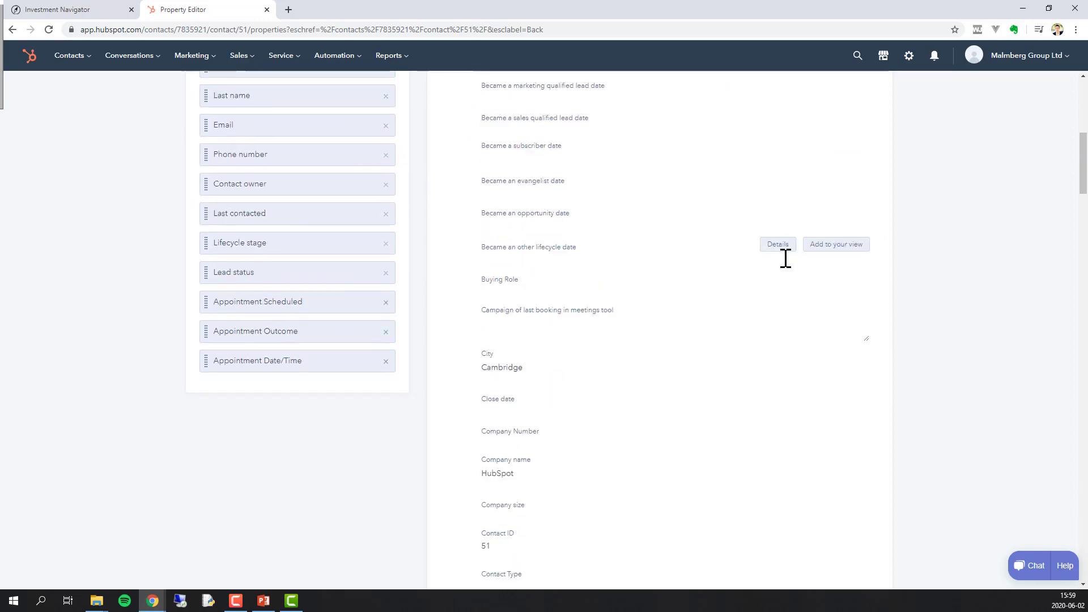
left_click(836, 296)
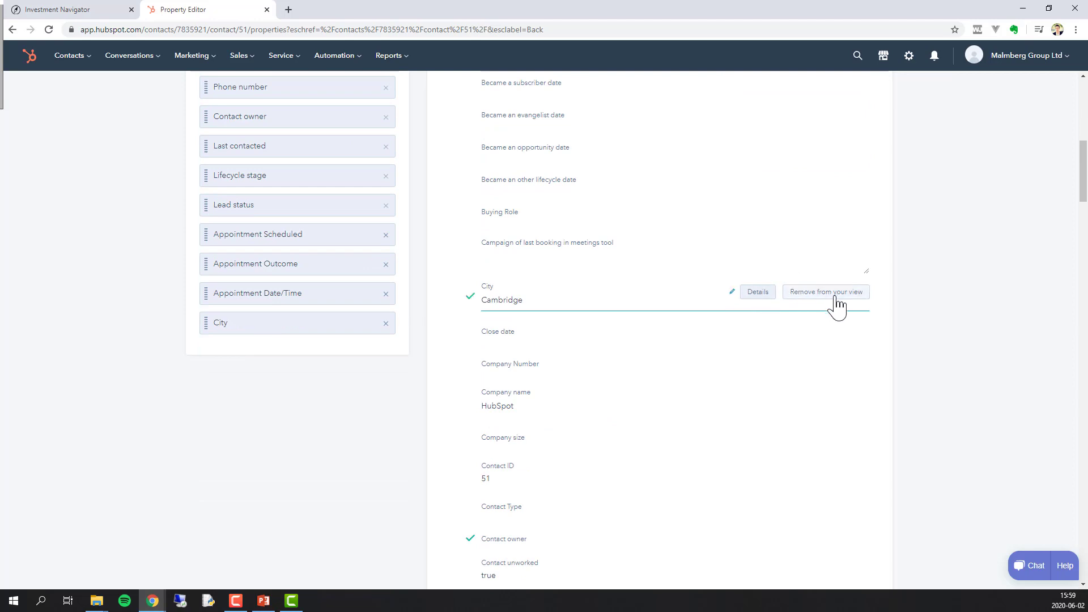
scroll(841, 295, "down", 2)
left_click(845, 290)
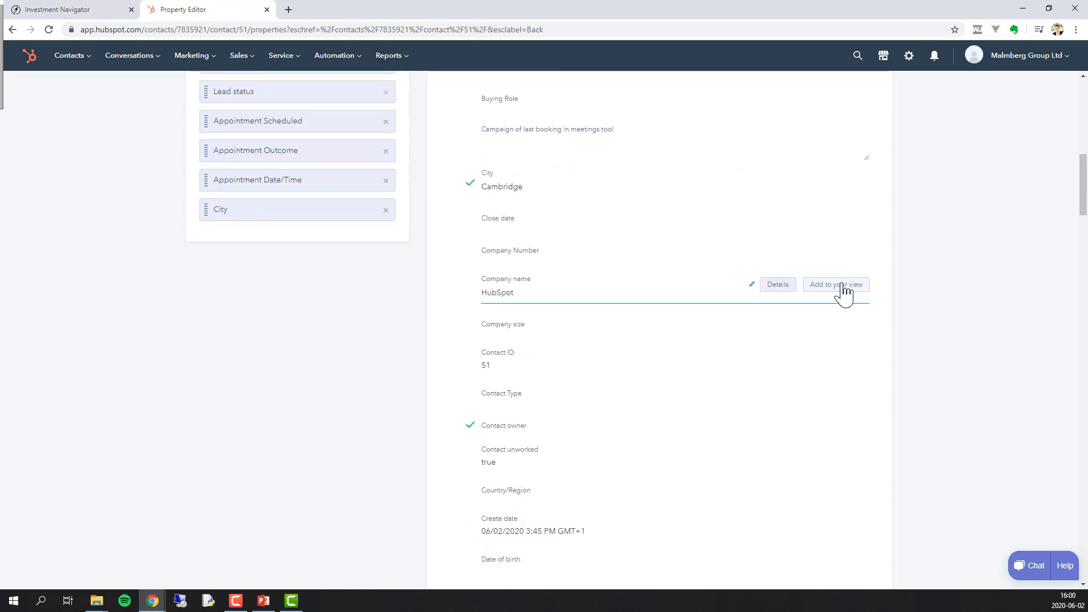
left_click(823, 326)
scroll(821, 333, "down", 2)
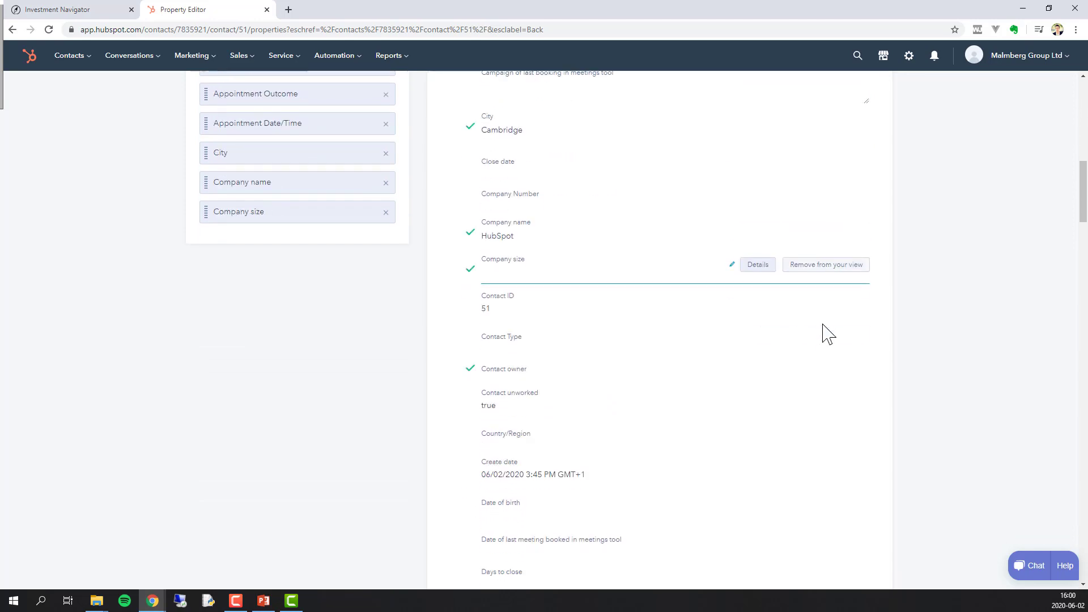
scroll(824, 326, "down", 1)
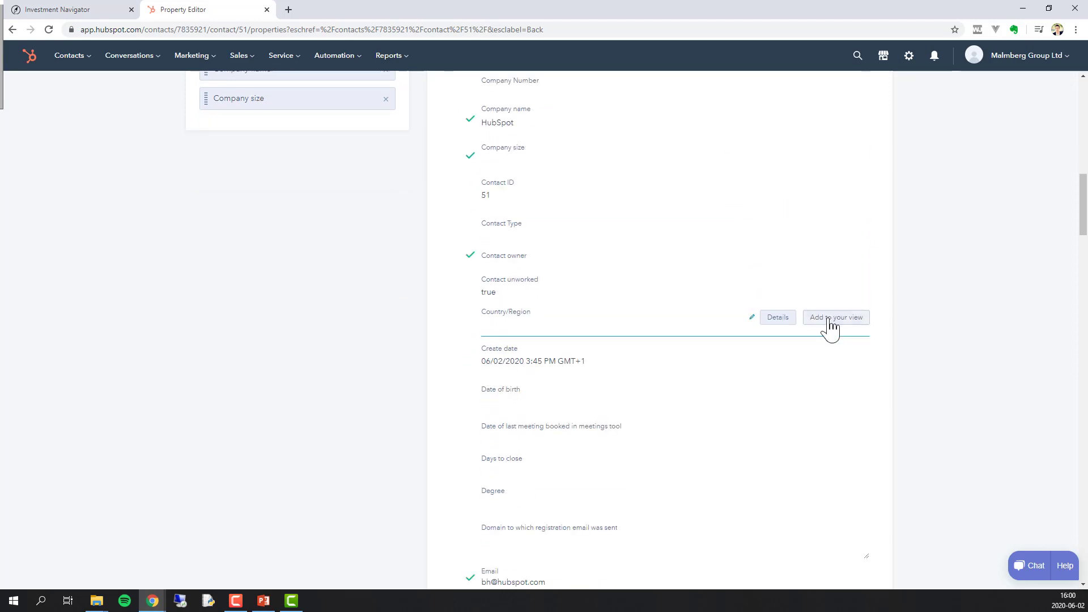
left_click(828, 320)
- Add Industry, Investor Type and Job title to the sidebar properties
scroll(828, 326, "down", 2)
scroll(831, 336, "down", 4)
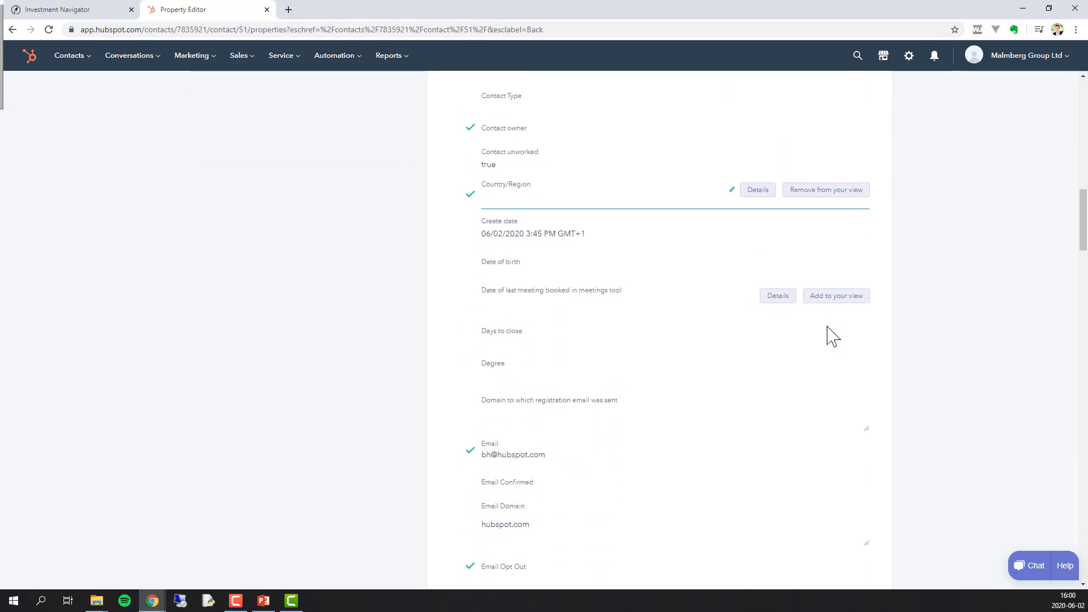
scroll(828, 340, "down", 8)
left_click(822, 398)
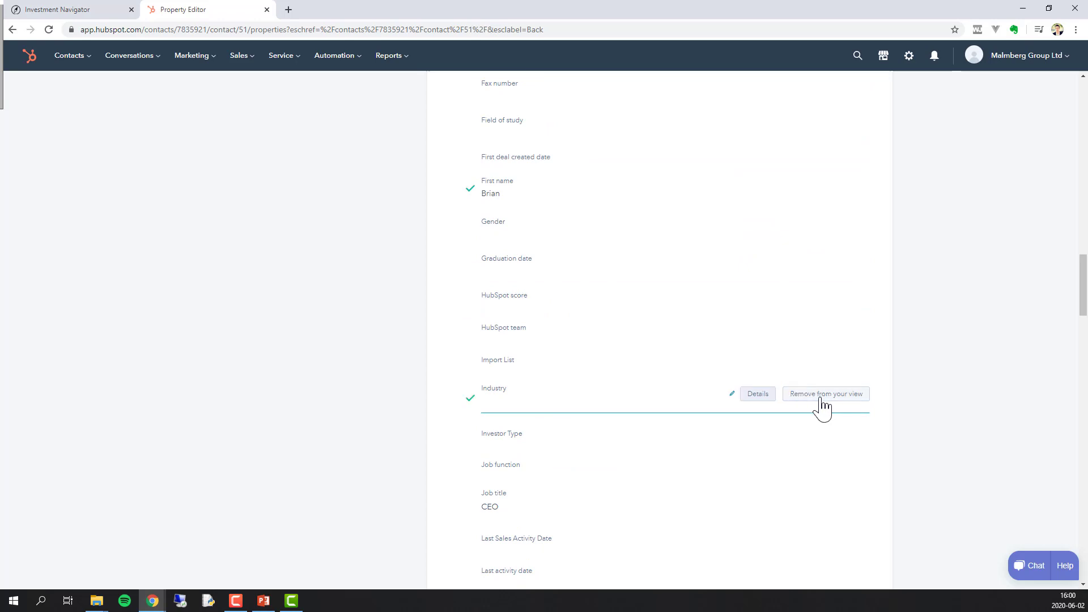
left_click(834, 433)
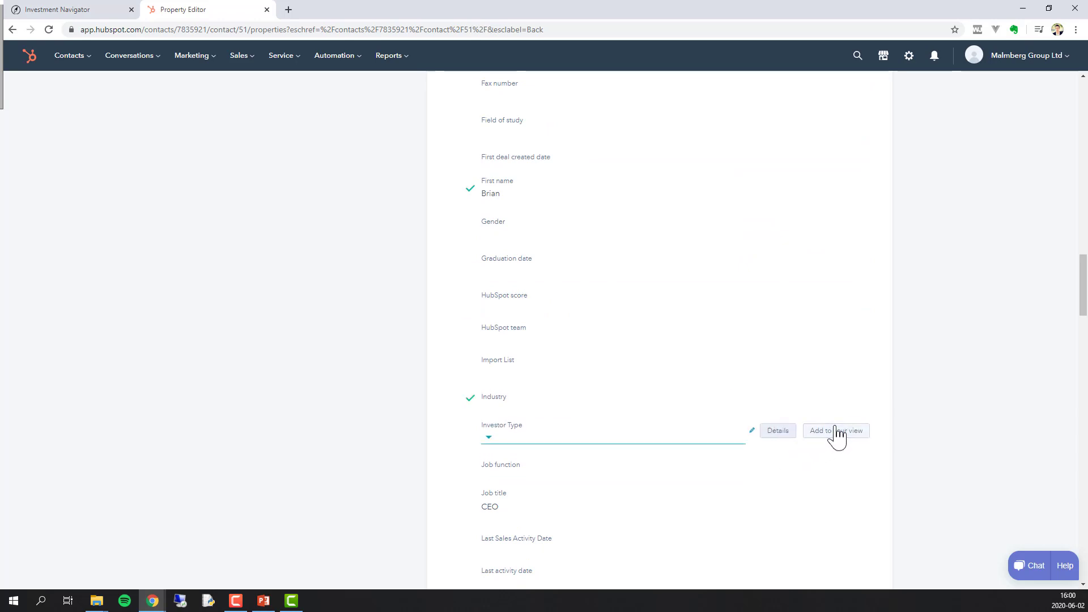
scroll(827, 428, "down", 2)
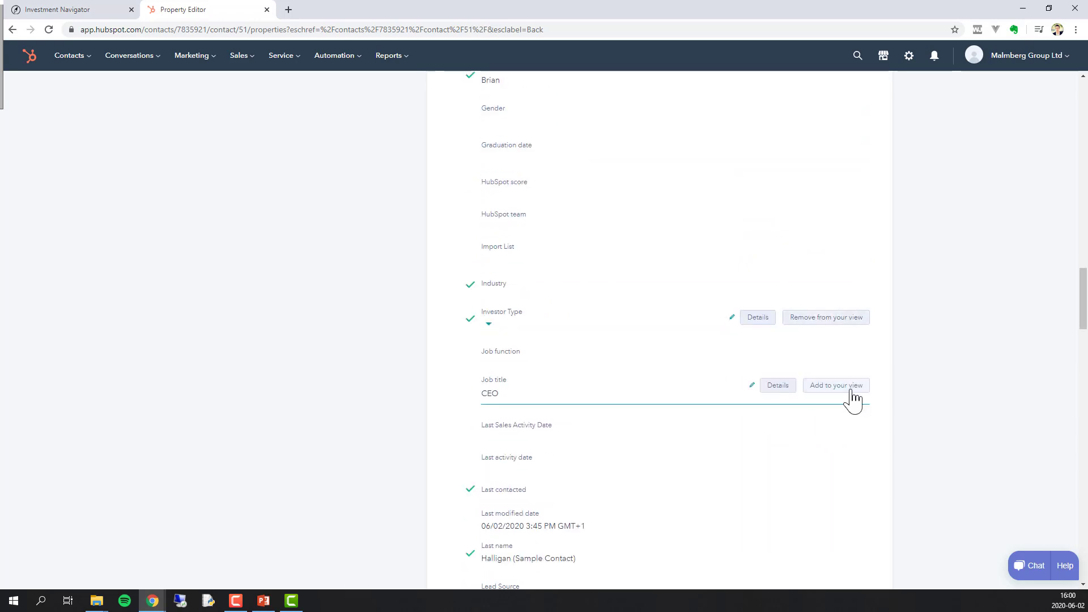
left_click(844, 397)
- Add LinkedIn Company Size, LinkedIn Industry, LinkedIn Sales URL and Location to the sidebar
scroll(839, 420, "down", 3)
scroll(839, 408, "down", 4)
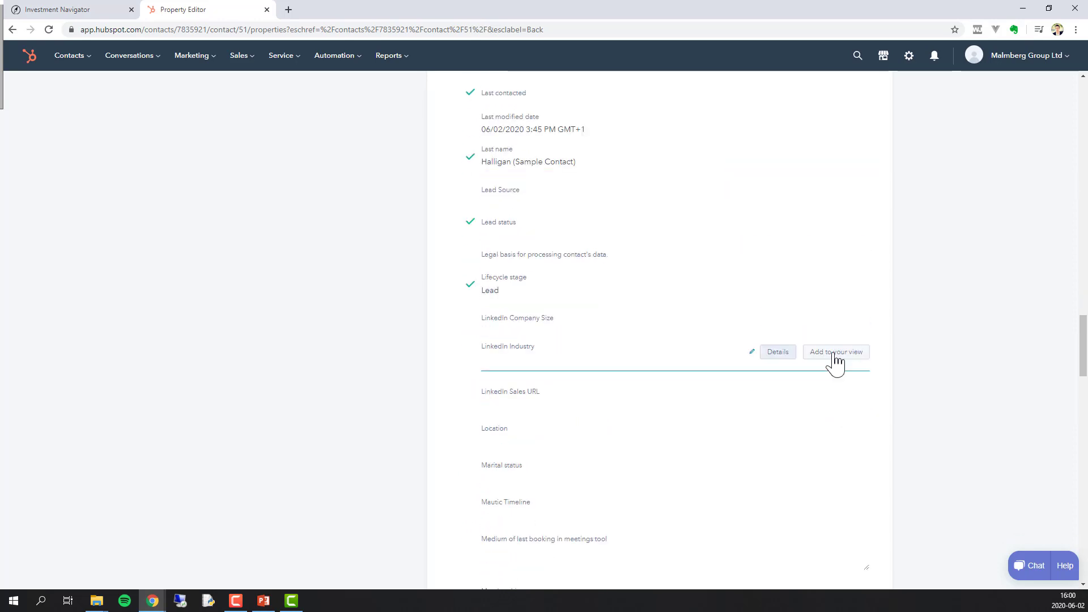
left_click(838, 317)
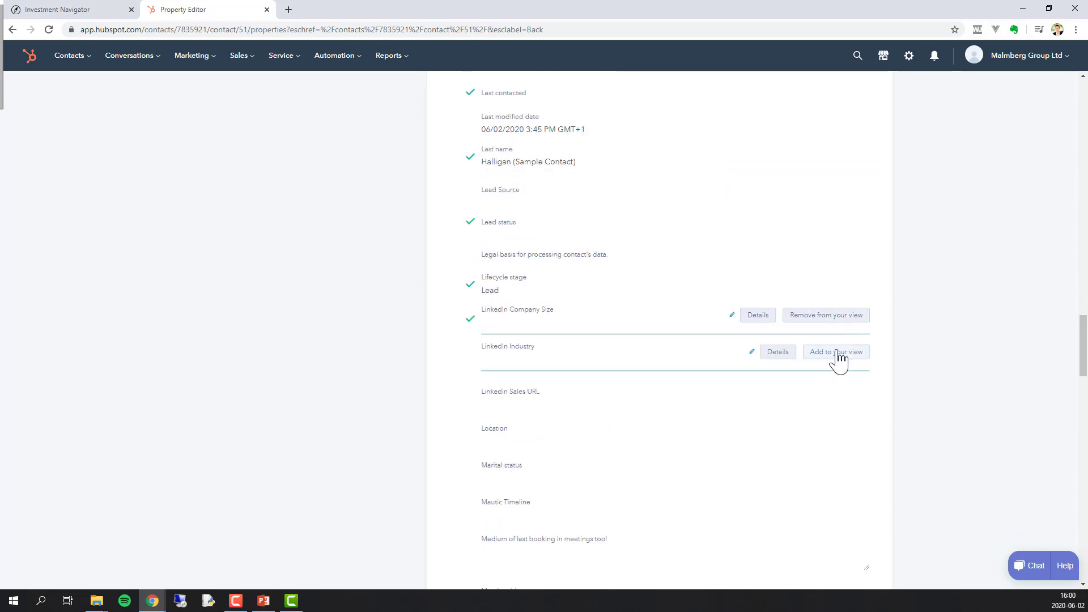
left_click(837, 352)
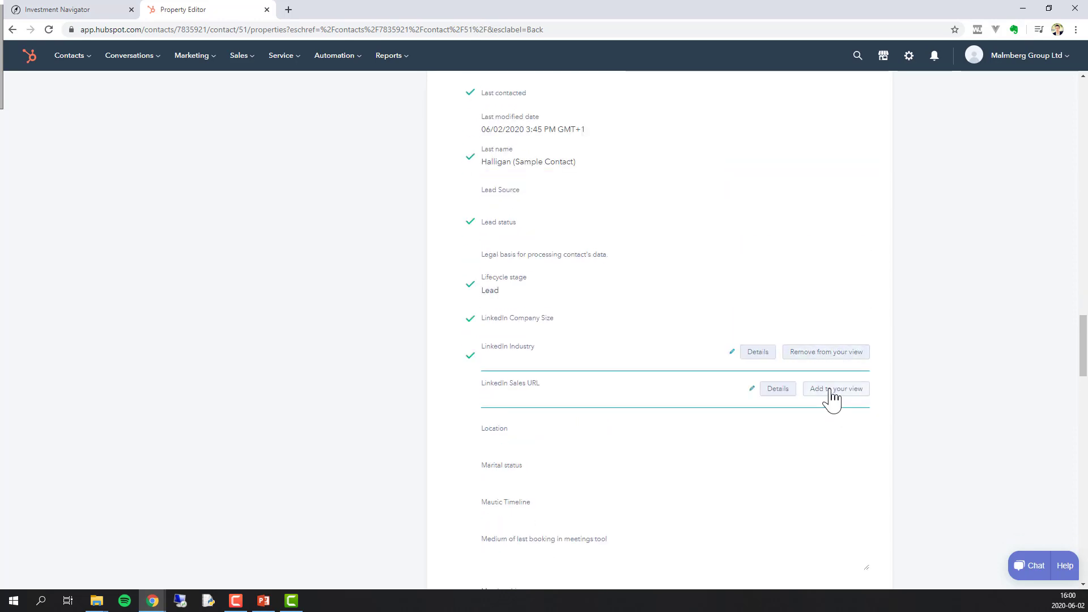
left_click(831, 390)
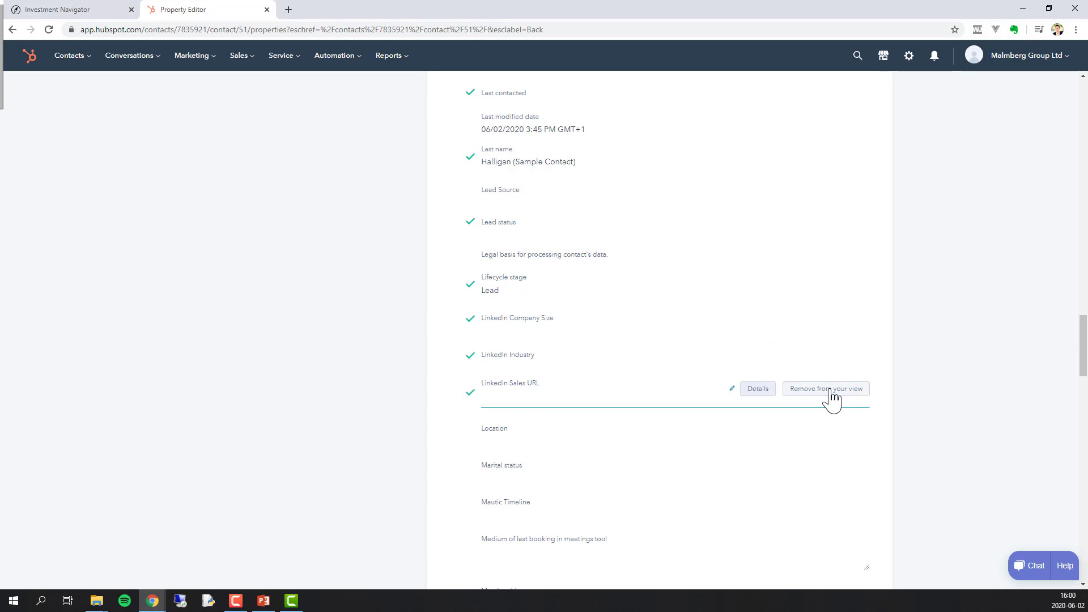
left_click(847, 438)
- Add Mobile phone number, Postal code, Skype and Source to the sidebar properties
scroll(848, 440, "down", 3)
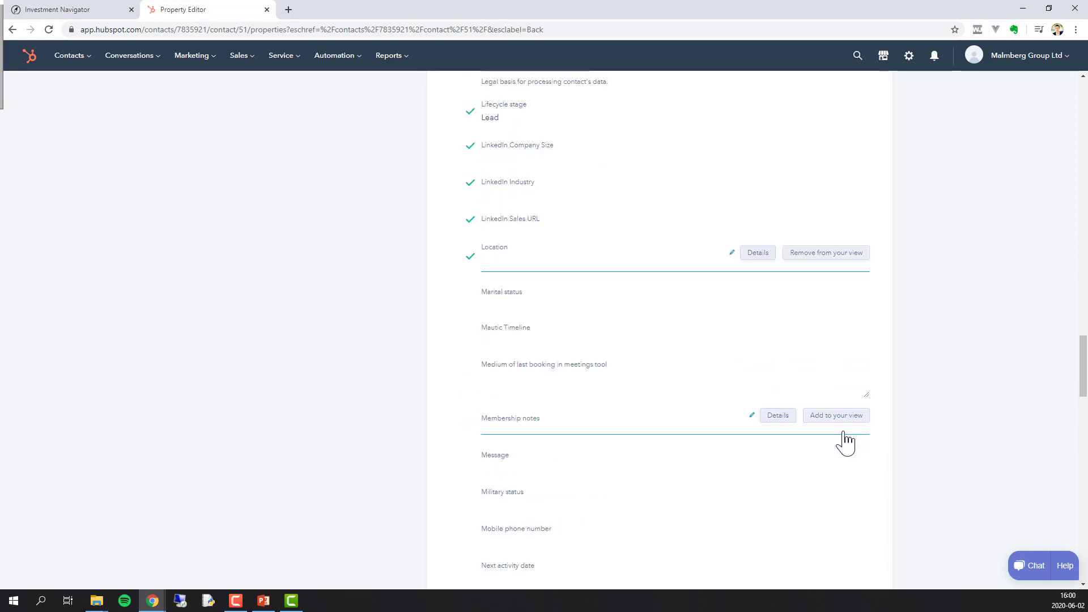
scroll(846, 443, "down", 1)
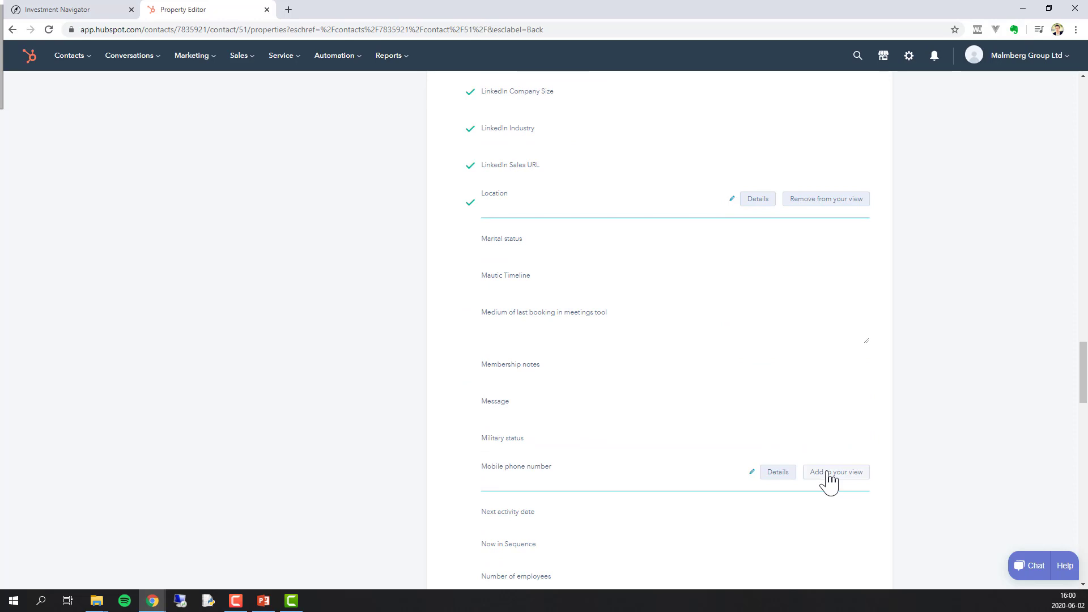
left_click(828, 479)
scroll(831, 480, "down", 3)
scroll(835, 481, "down", 6)
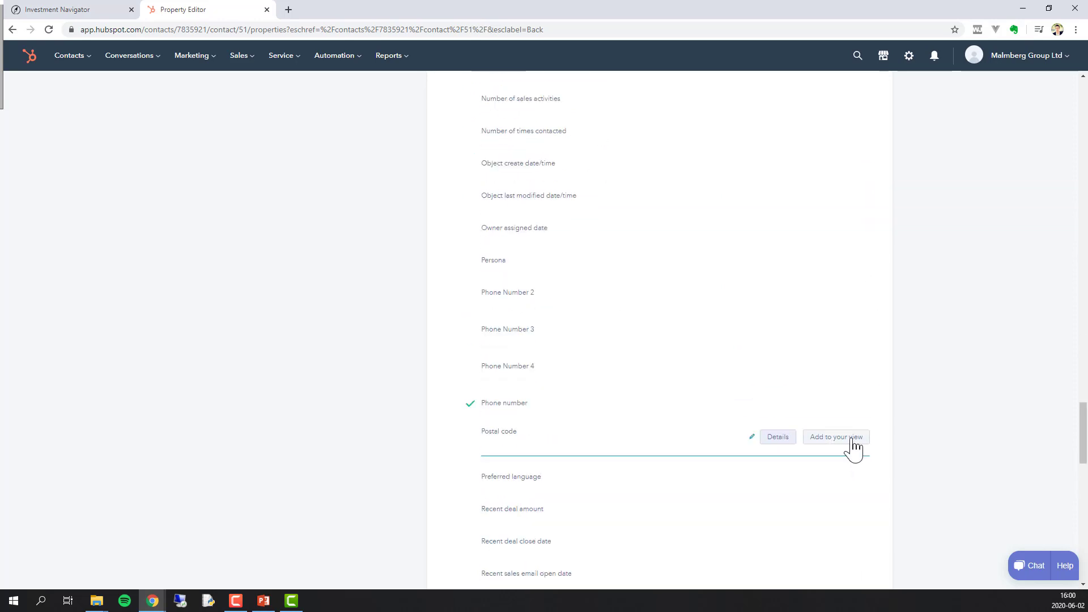
left_click(853, 441)
scroll(853, 441, "down", 8)
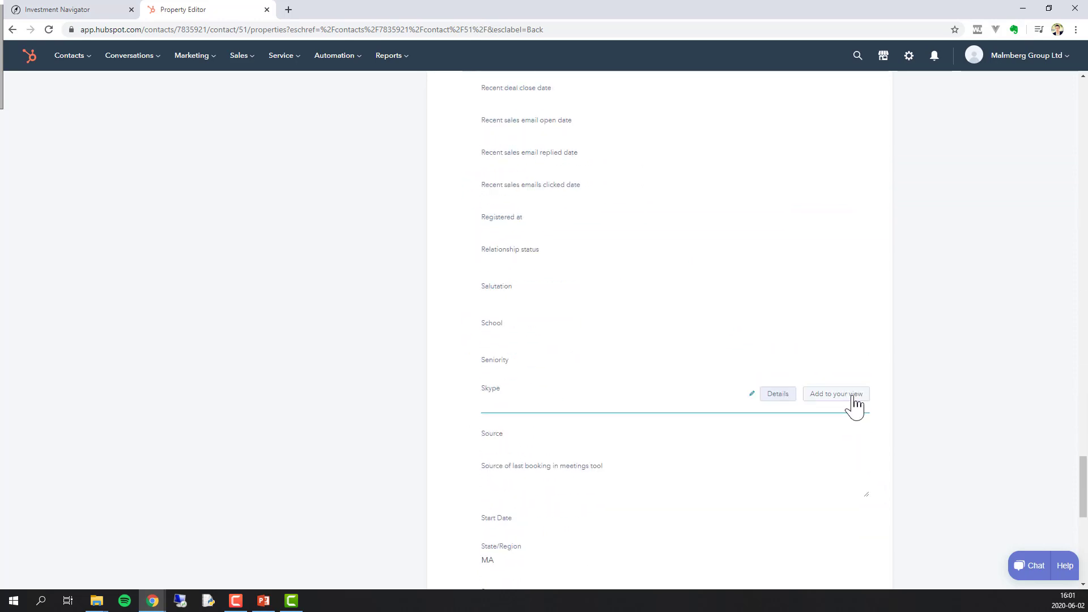
left_click(854, 406)
left_click(854, 442)
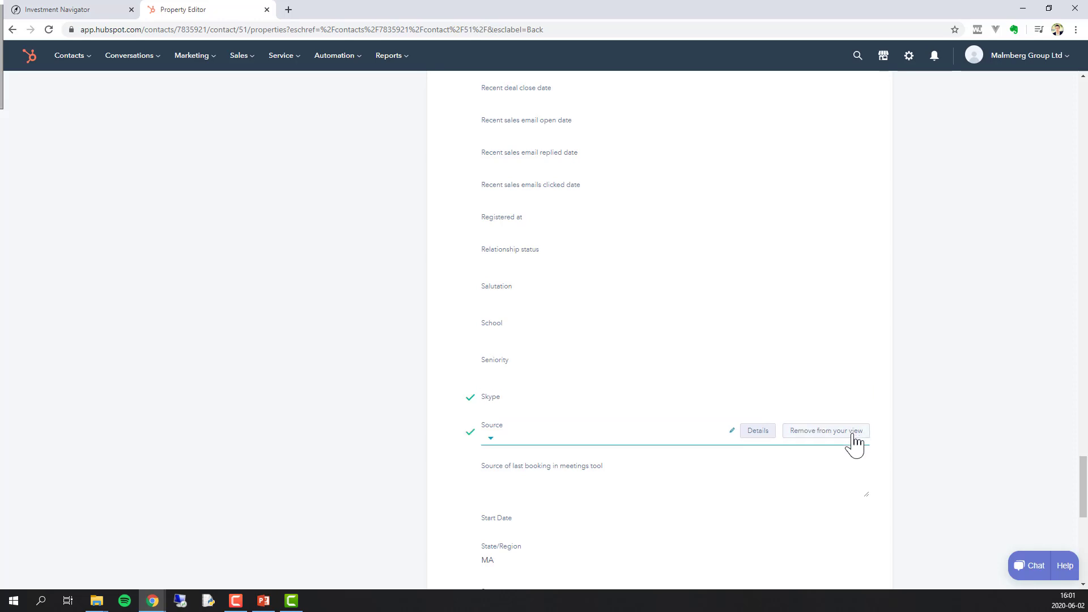
- Add Street address, State/Region, Website URL and Twitter username to the sidebar properties
scroll(856, 445, "down", 2)
scroll(855, 445, "down", 3)
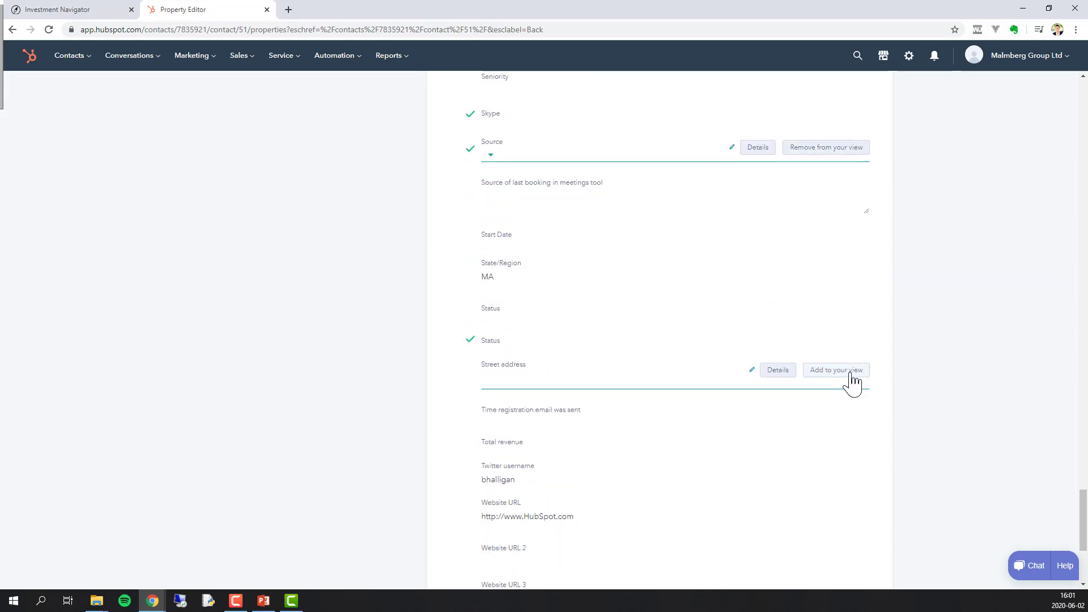
left_click(853, 372)
scroll(851, 382, "down", 3)
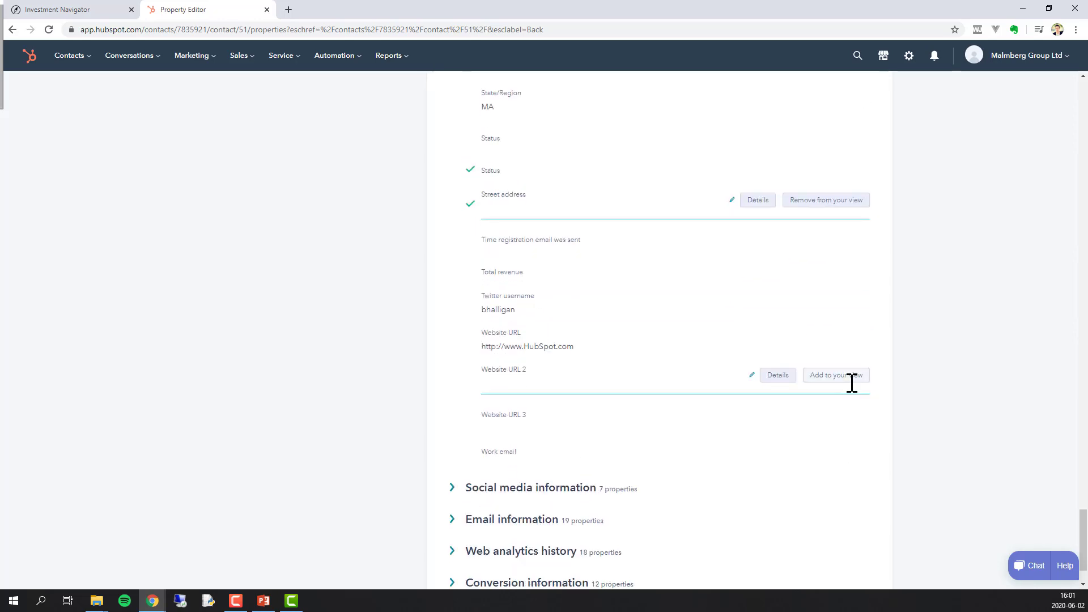
left_click(849, 100)
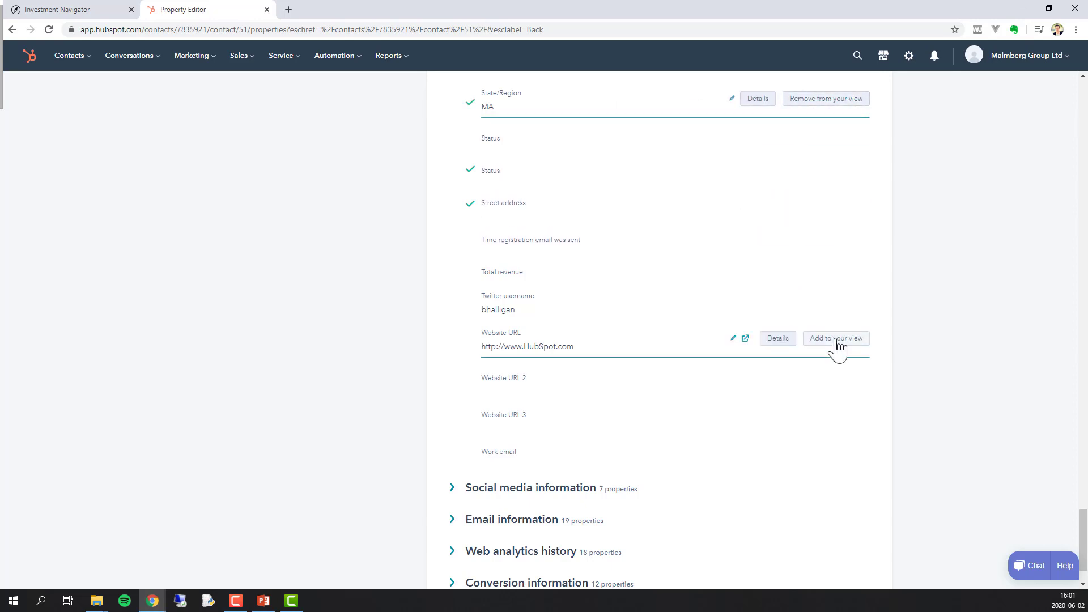
left_click(837, 340)
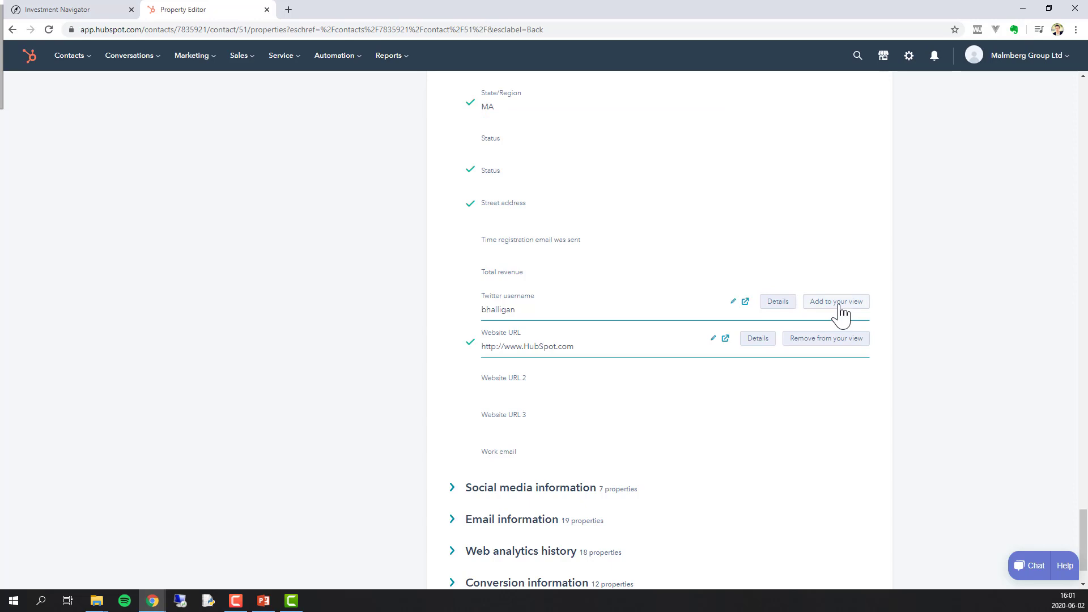
left_click(838, 303)
- Add LinkedIn URL from the Social media information group to the sidebar
left_click(618, 489)
scroll(622, 450, "down", 5)
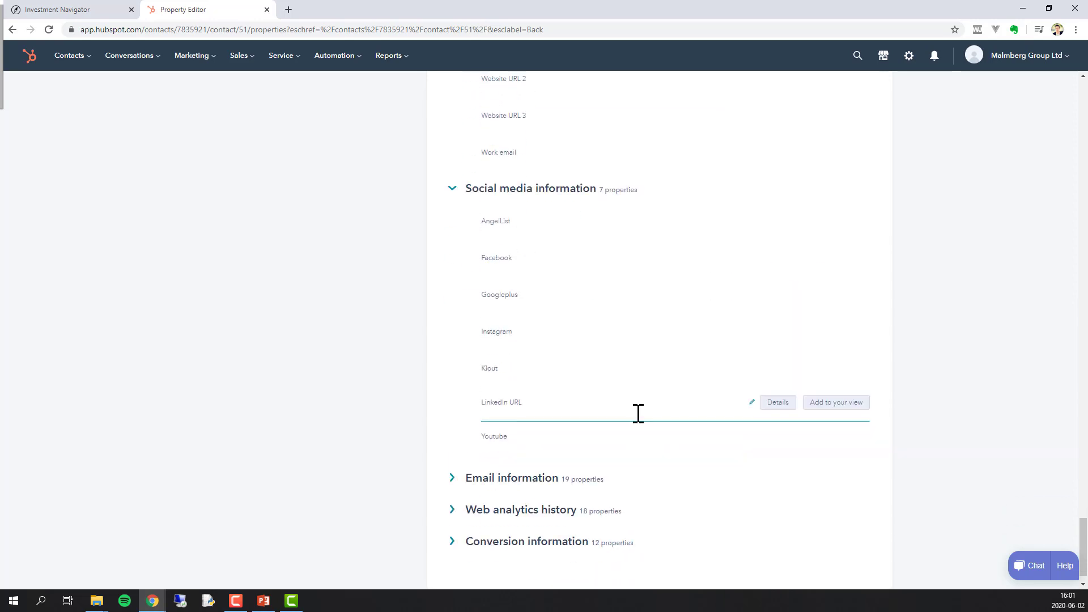
mouse_move(616, 406)
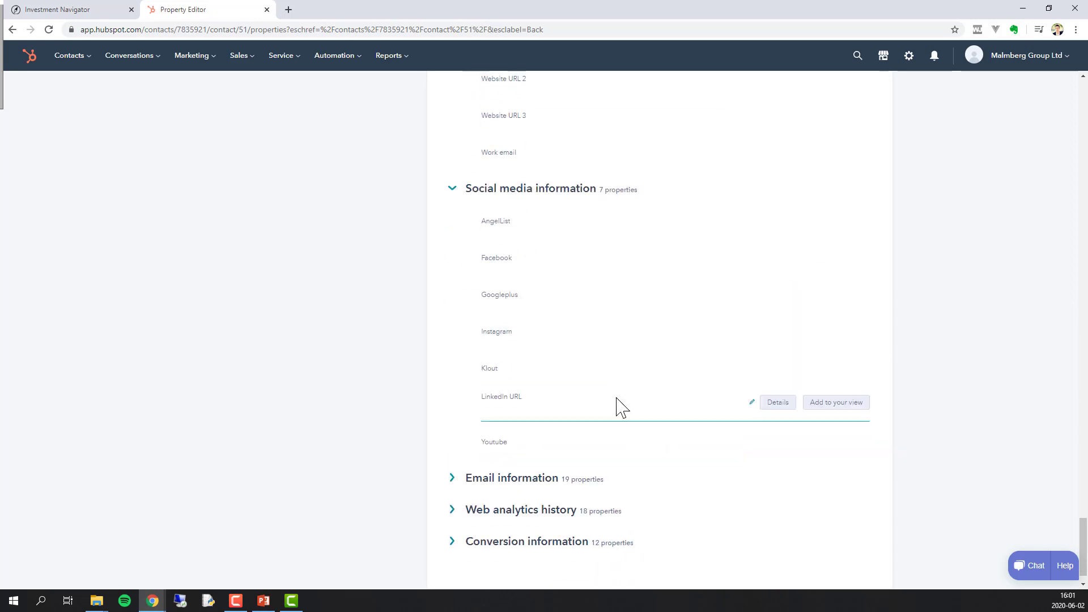
left_click(828, 404)
scroll(785, 468, "down", 1)
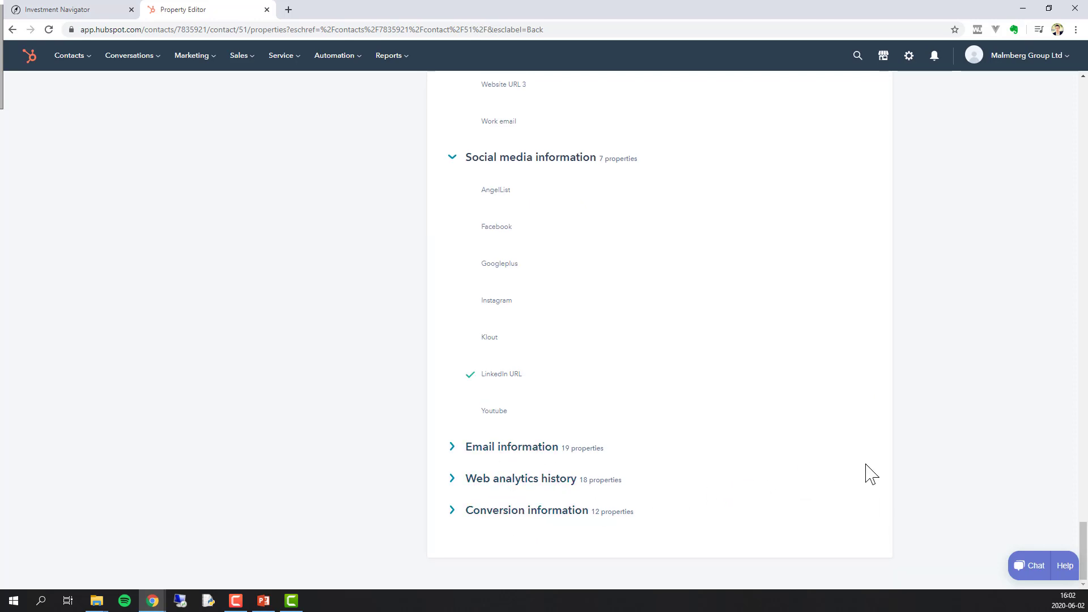
- Move Appointment Scheduled, Date/Time and Outcome, in that order, just below Email Opt Out
left_click_drag(1083, 550, 1085, 122)
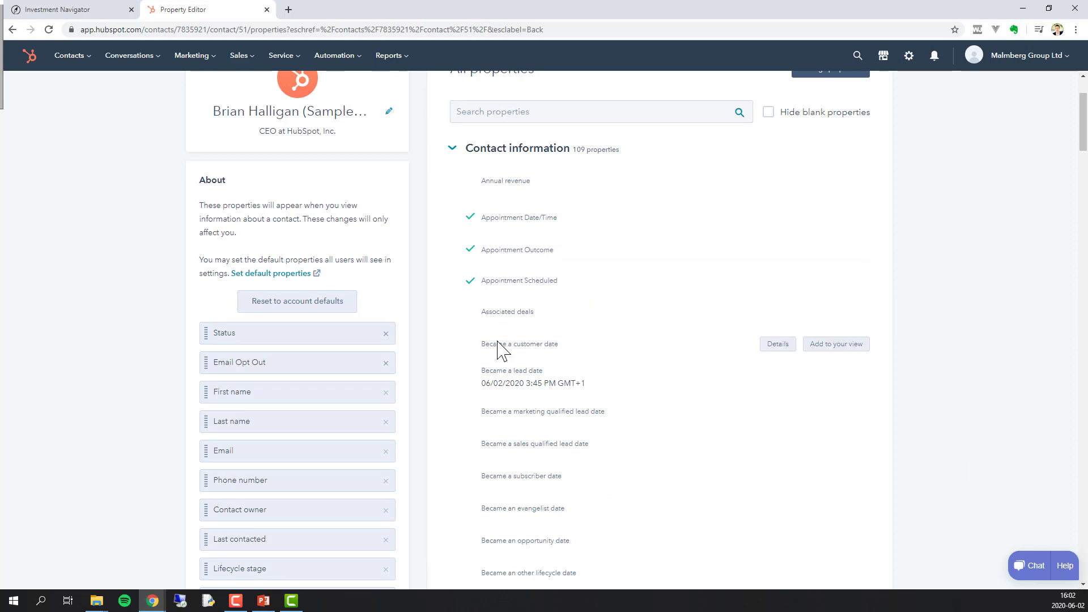
scroll(442, 408, "down", 2)
scroll(442, 408, "down", 4)
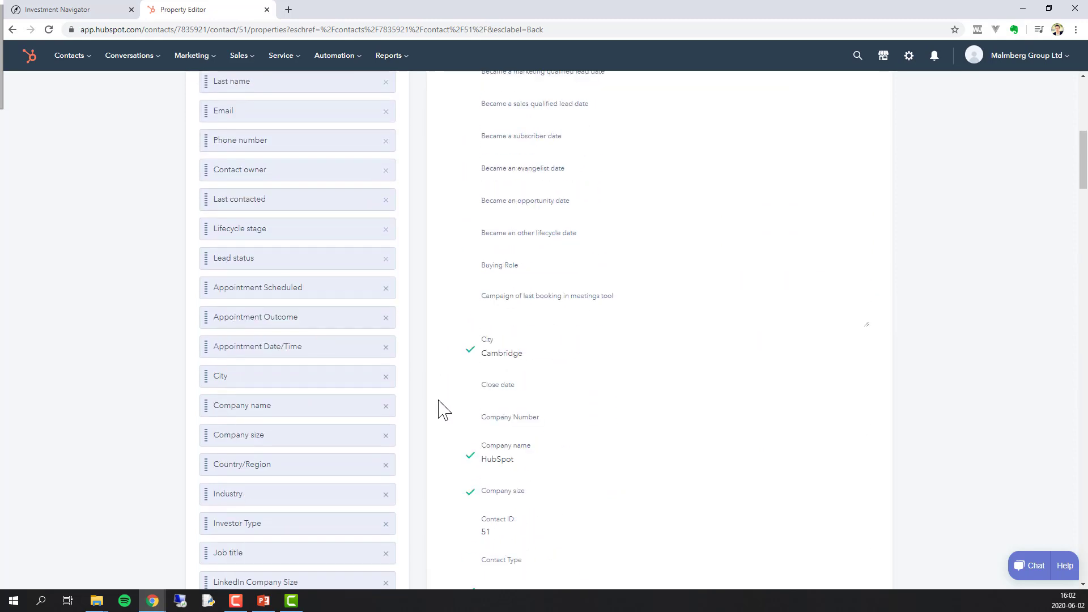
scroll(440, 409, "up", 2)
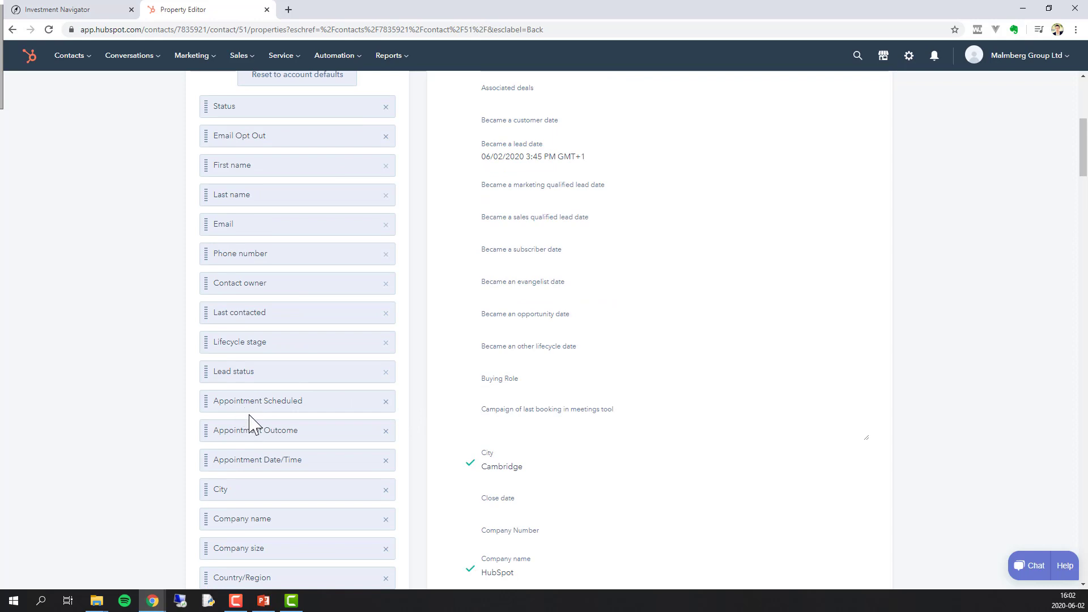
left_click_drag(247, 364, 261, 168)
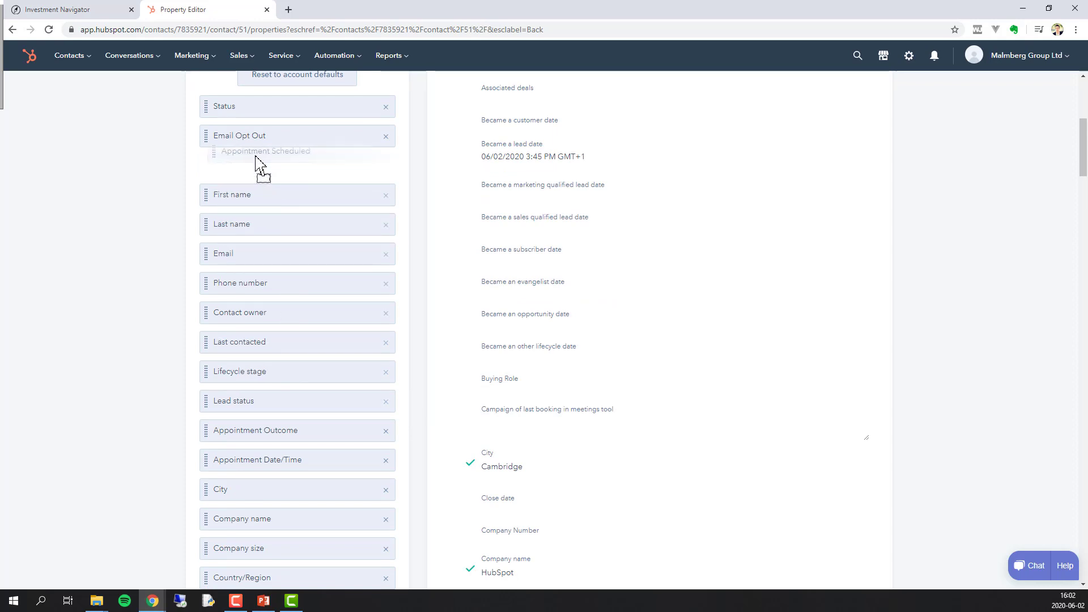
left_click_drag(253, 461, 265, 196)
left_click_drag(267, 458, 282, 225)
- Move LinkedIn URL and Location up near the top of the property list
scroll(364, 339, "down", 5)
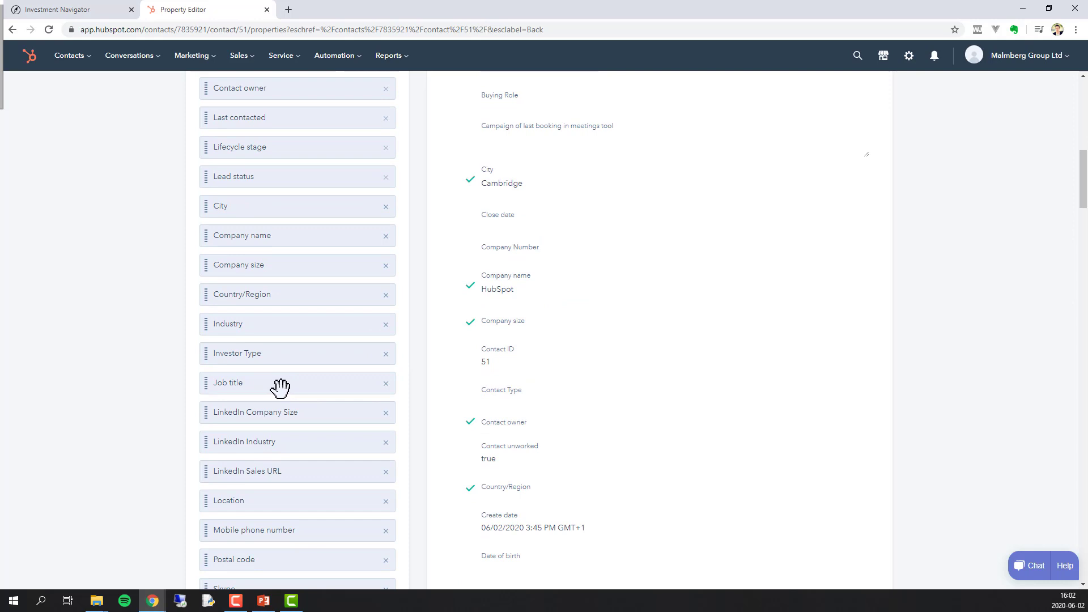
scroll(279, 389, "down", 4)
left_click_drag(270, 535, 274, 85)
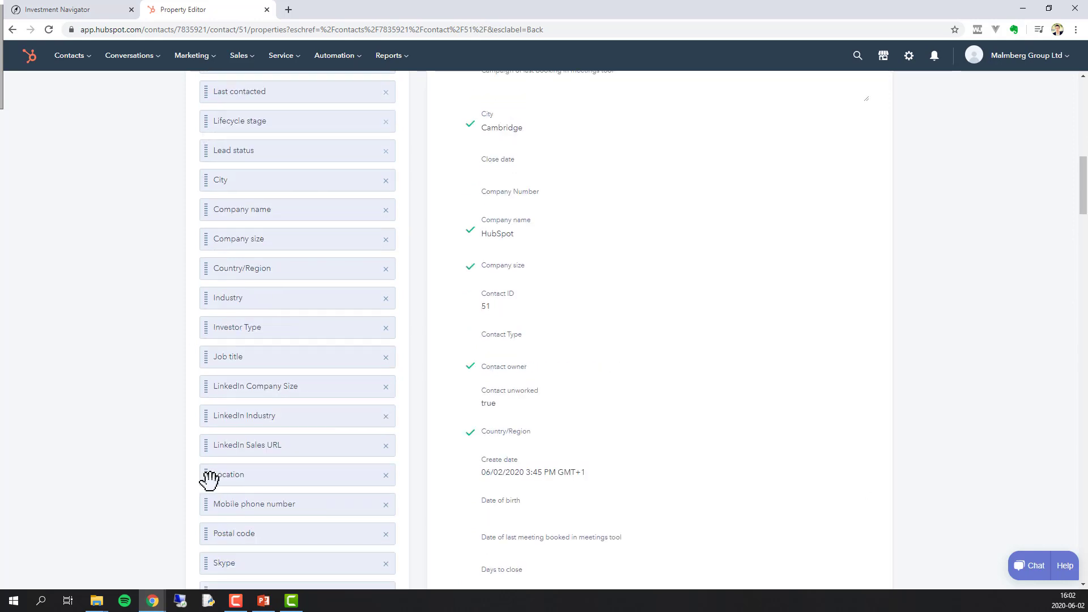
left_click_drag(209, 479, 222, 97)
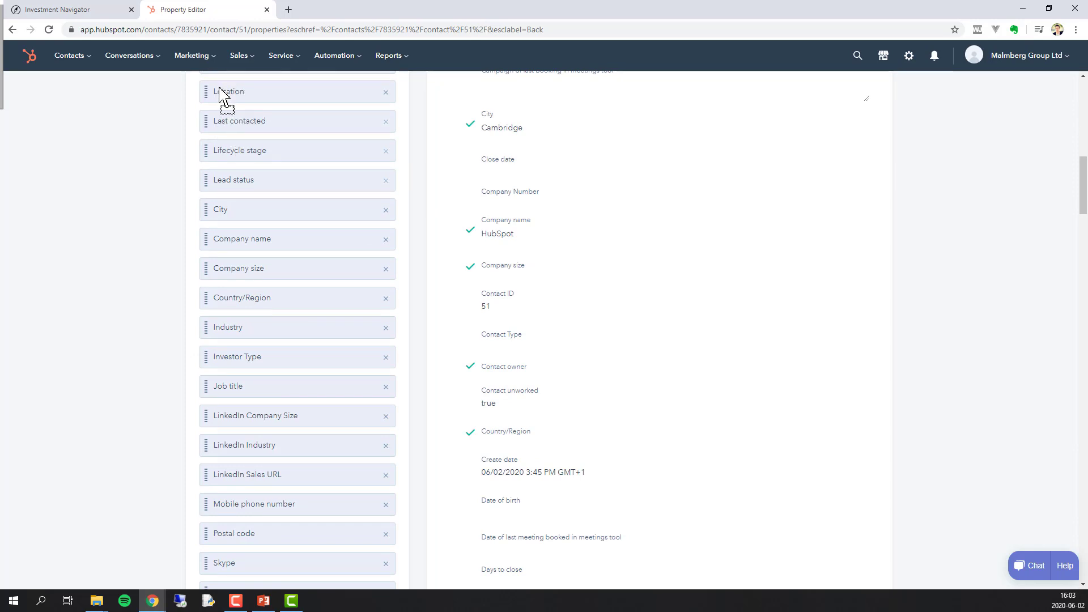
- Return to the sample contact's record
scroll(233, 512, "down", 2)
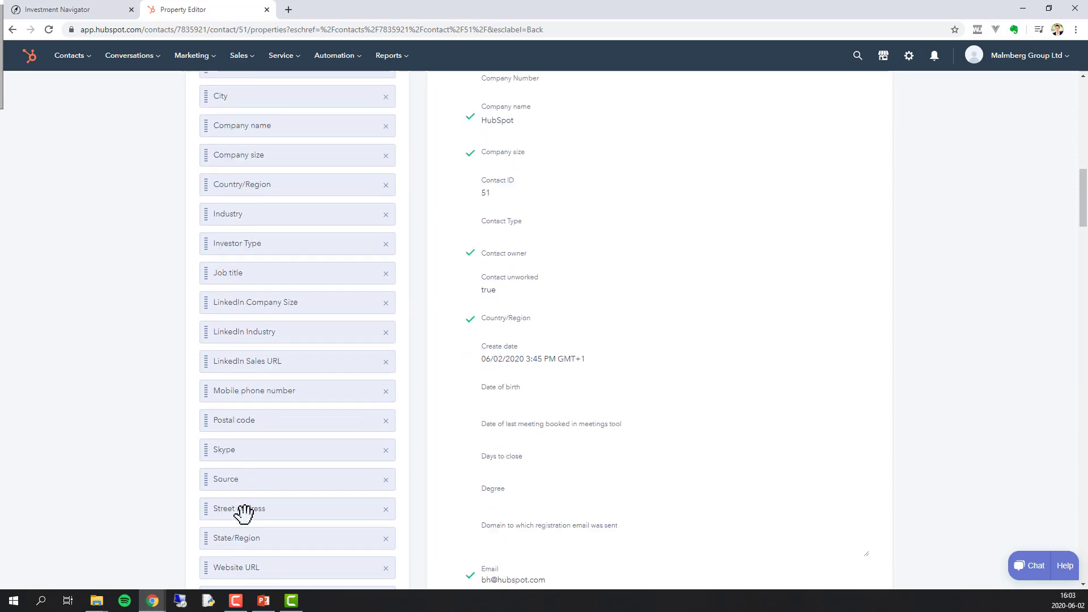
scroll(243, 532, "down", 1)
scroll(373, 321, "up", 13)
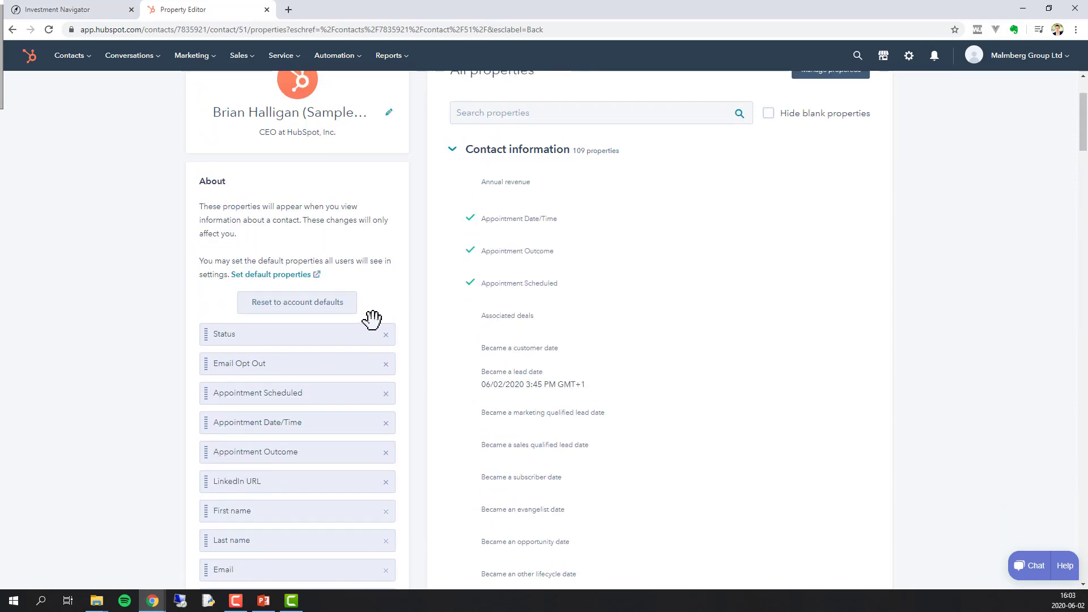
scroll(373, 320, "up", 2)
left_click(201, 99)
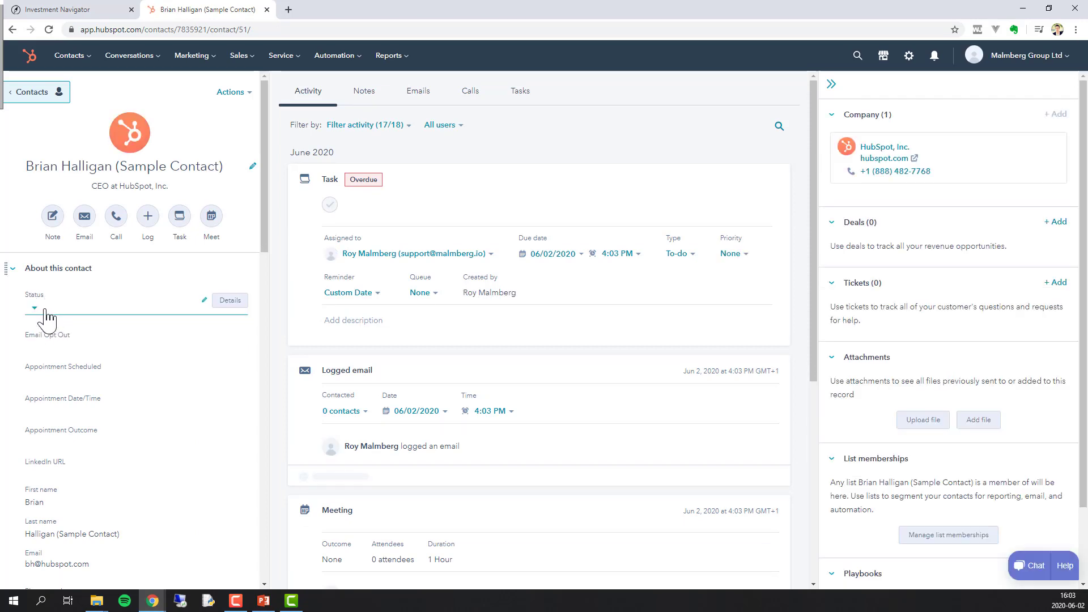
left_click(47, 312)
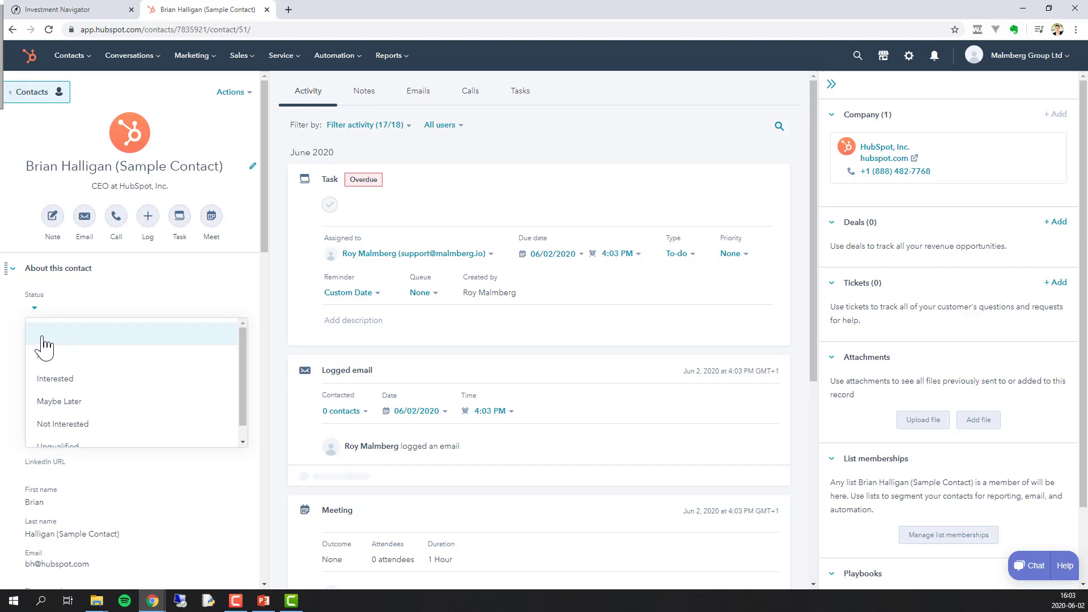
left_click(283, 318)
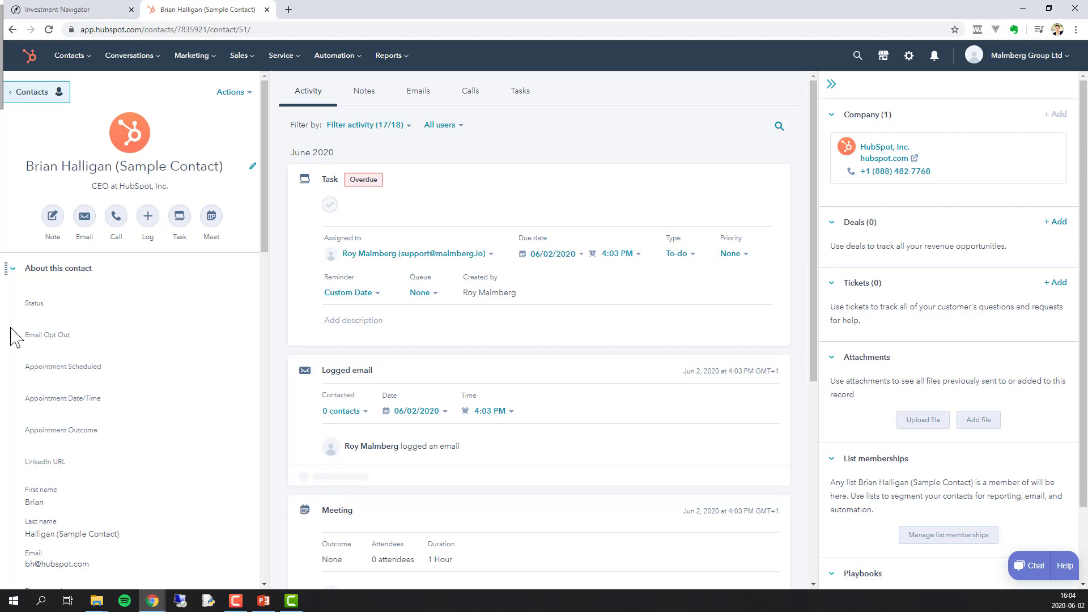
- Switch off email notifications in the account's Notifications settings
left_click(909, 57)
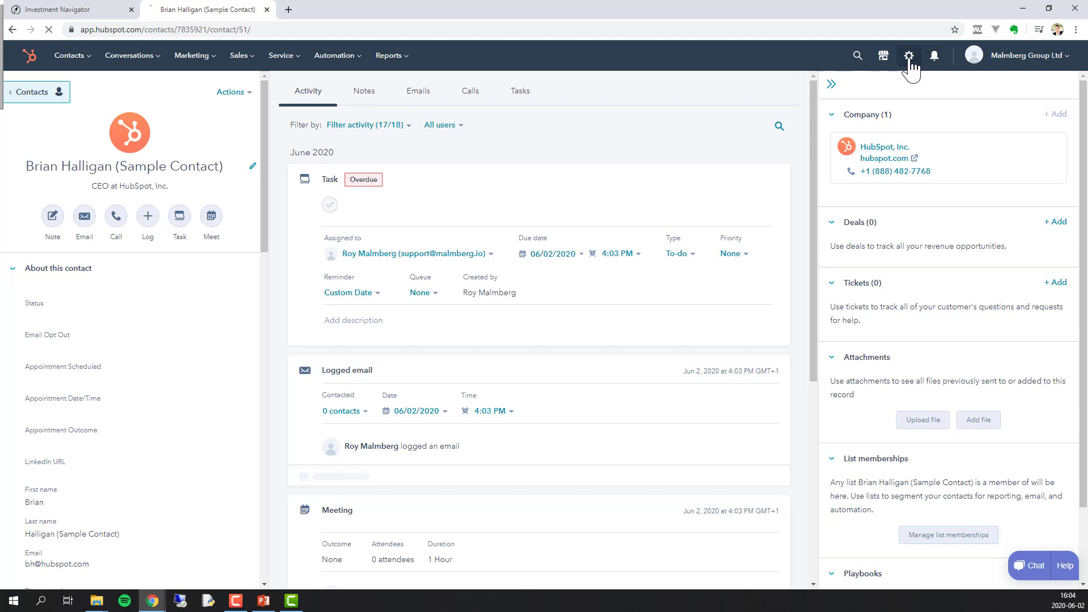
left_click(218, 190)
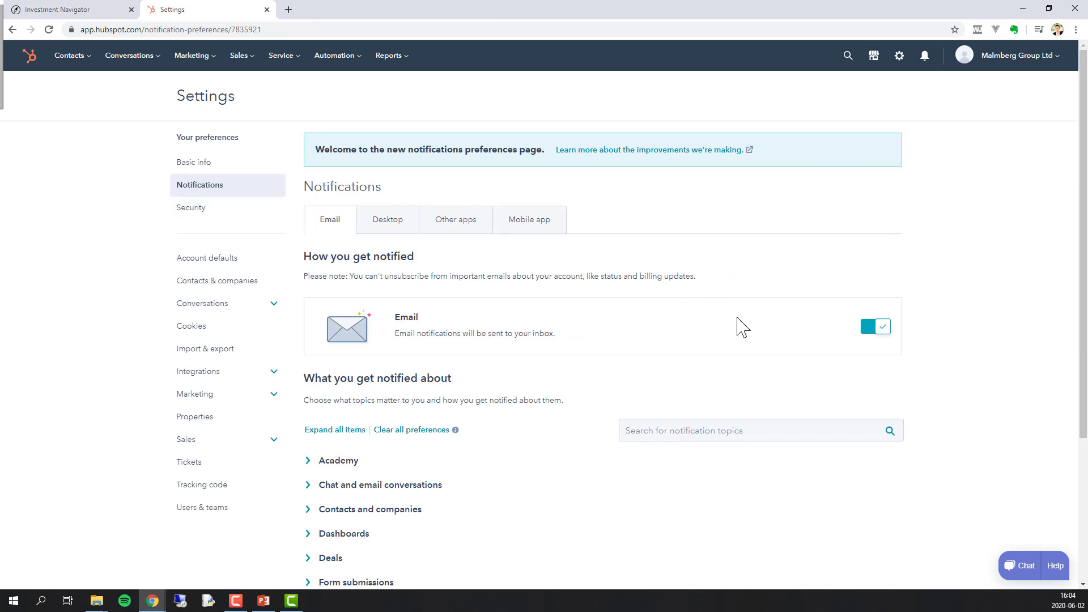
left_click(868, 328)
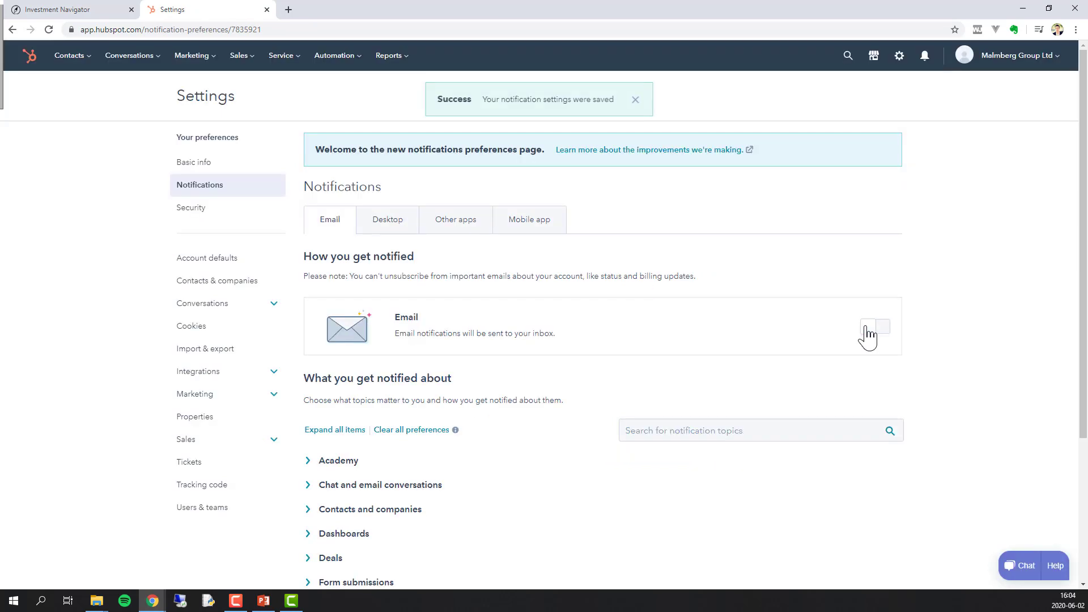
scroll(581, 367, "down", 3)
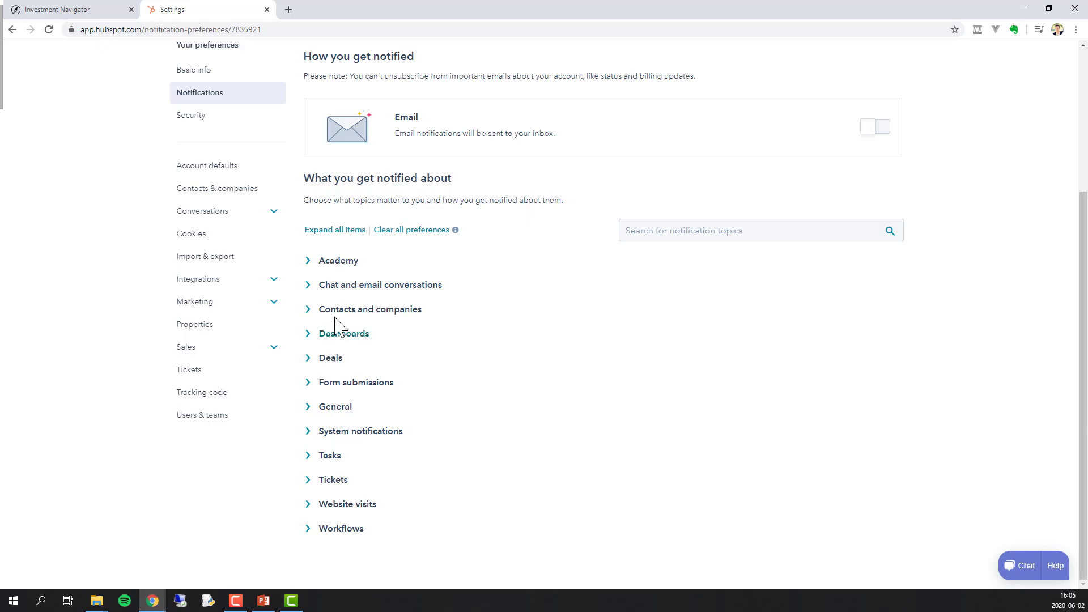
- Expand the Contacts and companies notification topics
left_click(311, 311)
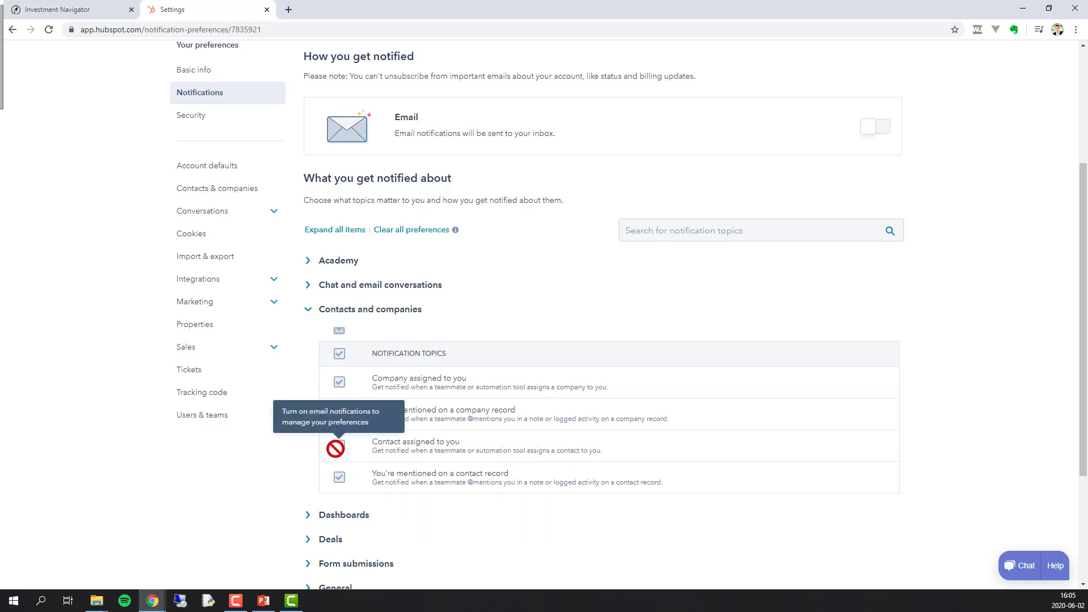
scroll(160, 202, "up", 4)
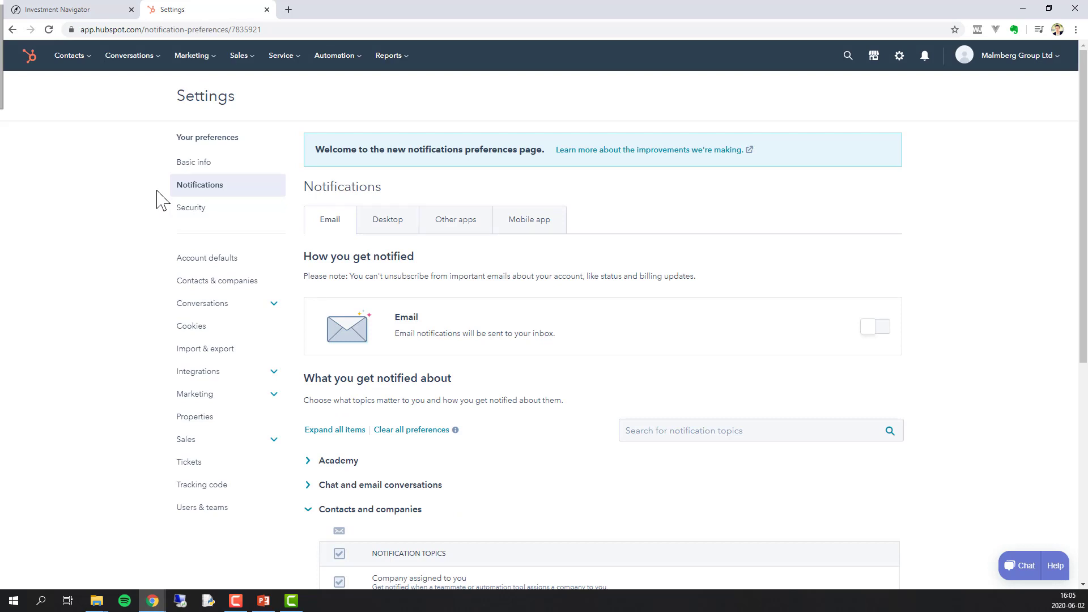
mouse_move(81, 67)
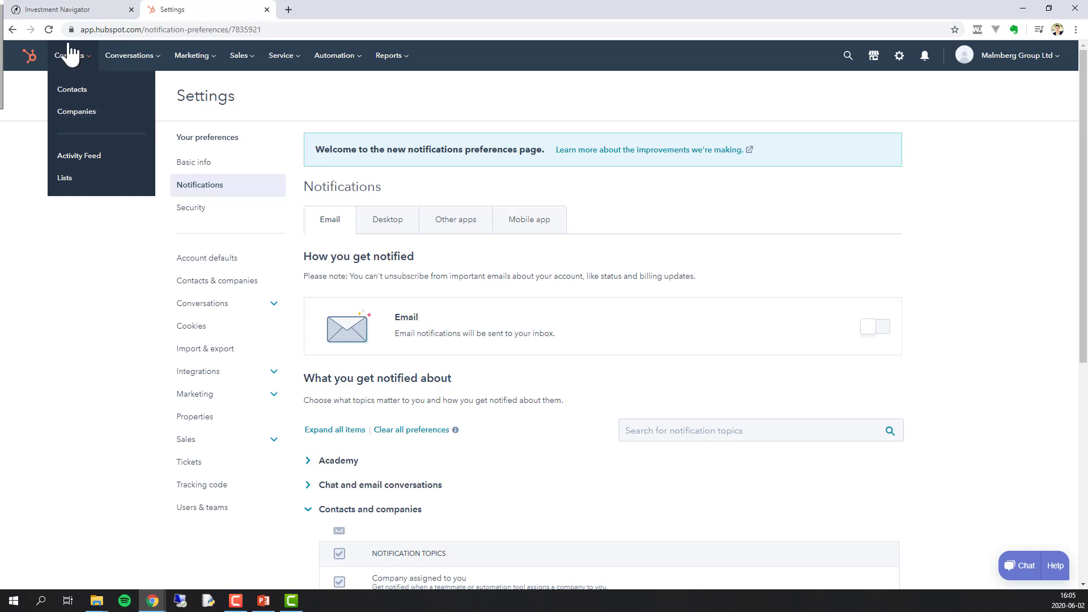
- Go to the Deals list via the Sales menu, then open and close an empty Create deal form
mouse_move(255, 65)
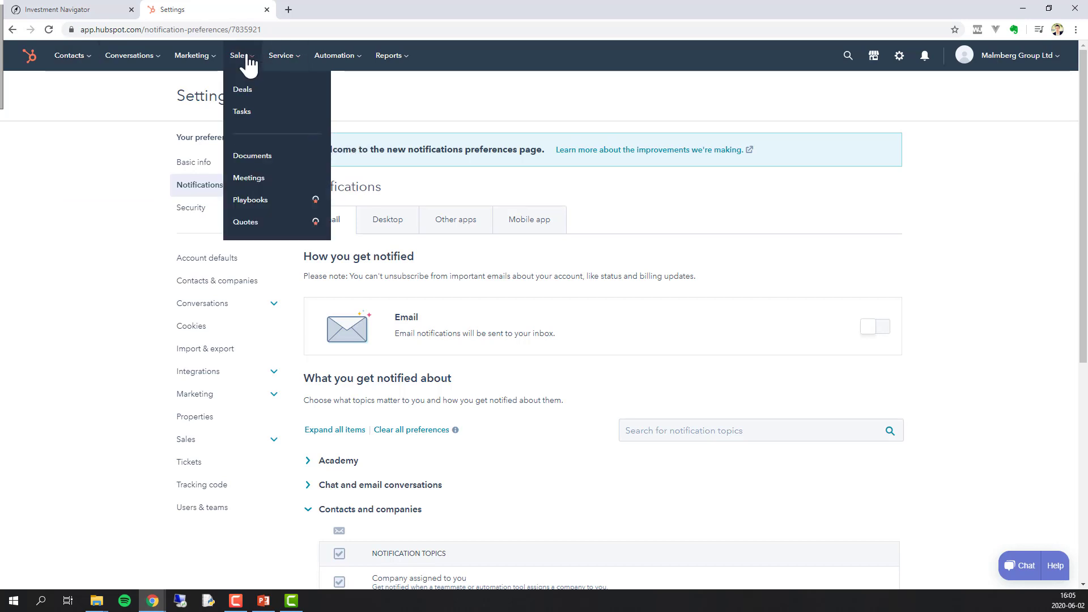
left_click(255, 91)
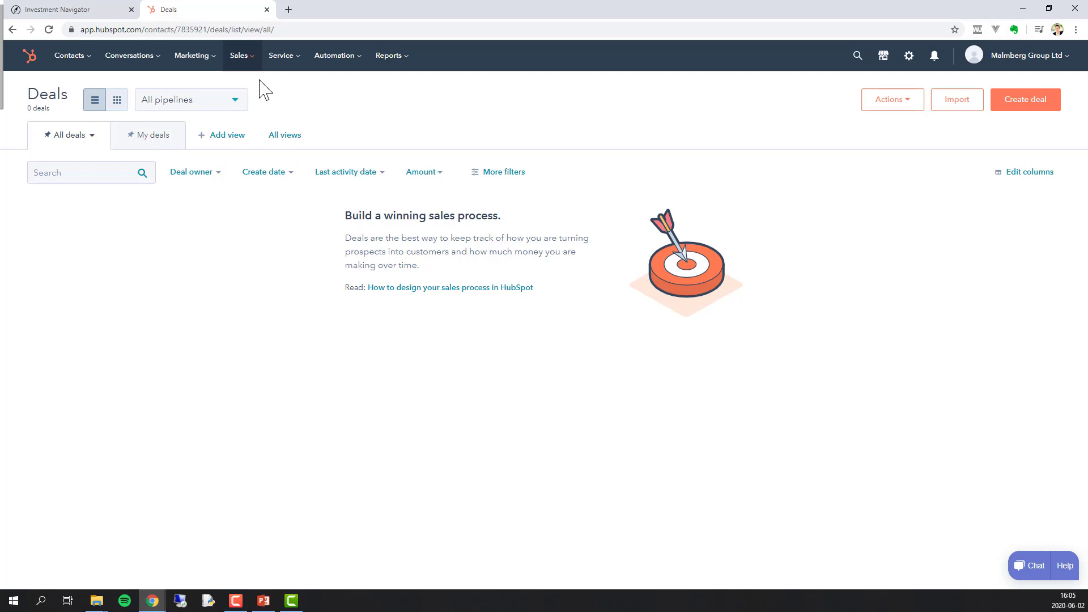
left_click(1027, 108)
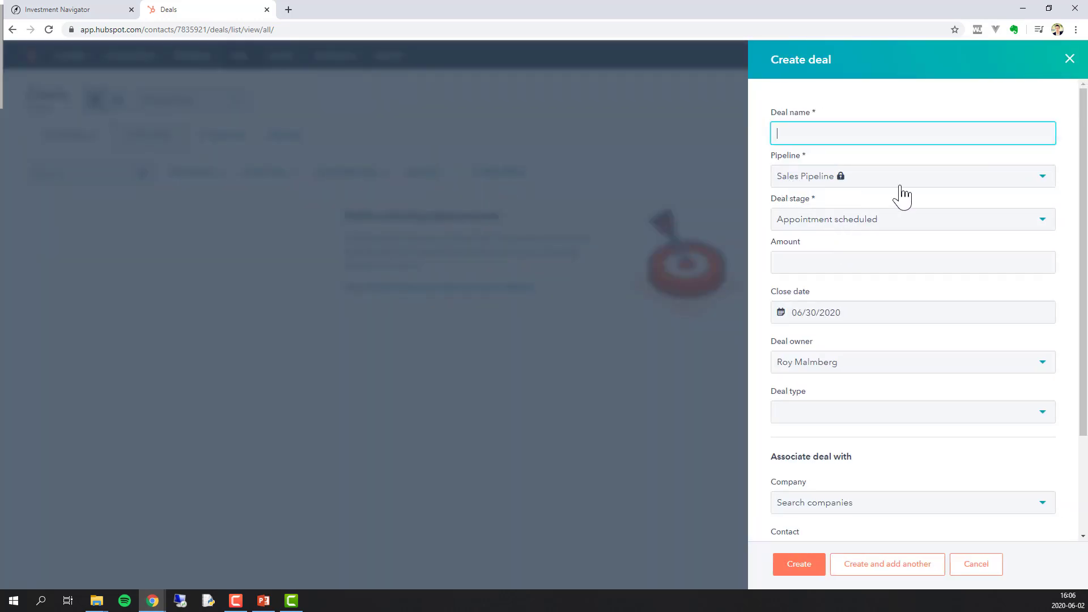
left_click(1067, 62)
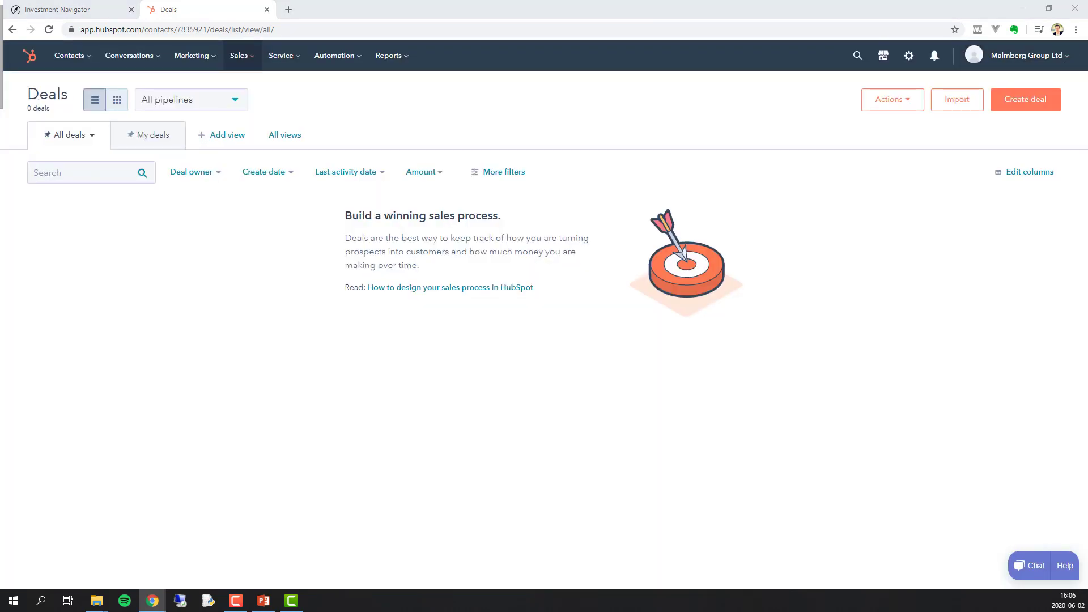